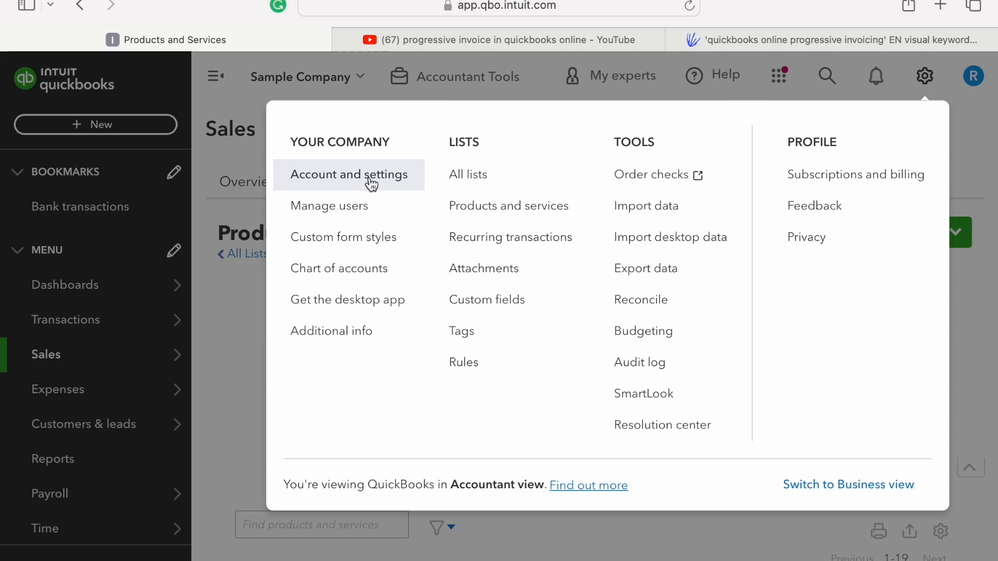
- Turn on Progress Invoicing in the company's sales settings, accept the invoice template update, save and close the settings
{"action": "left_click", "coordinate": [372, 185]}
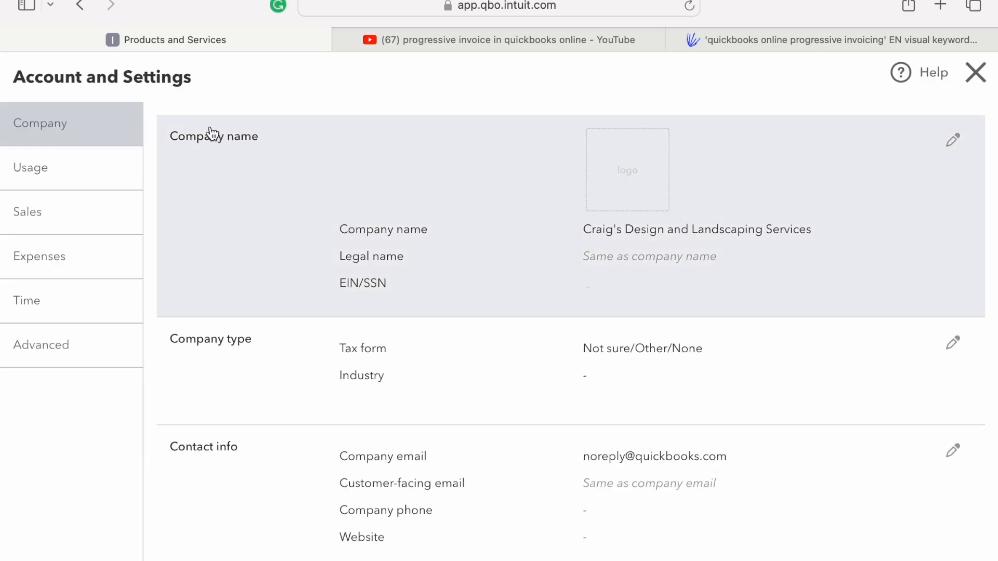
{"action": "left_click", "coordinate": [73, 225]}
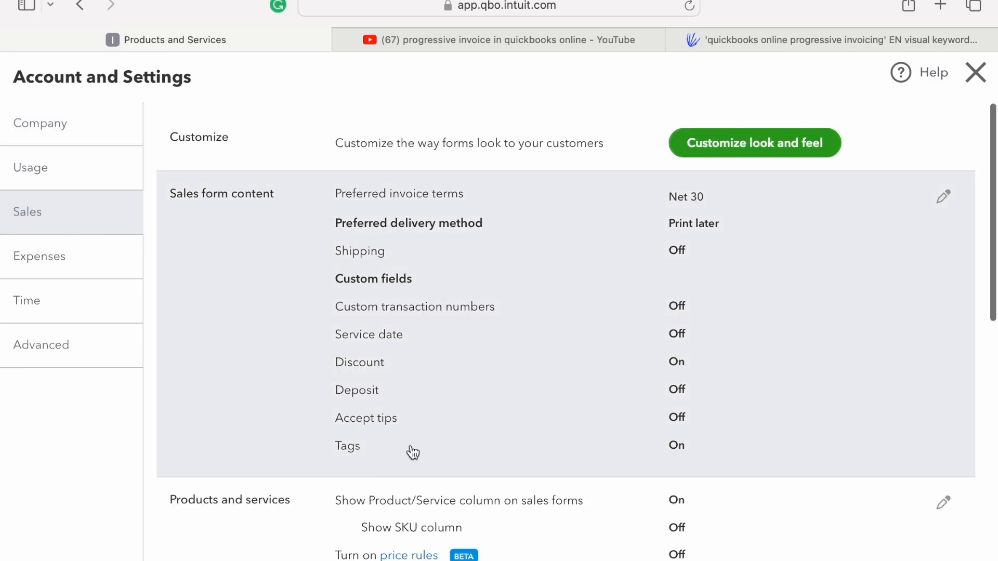
{"action": "scroll", "coordinate": [408, 453], "scroll_direction": "down", "scroll_amount": 3}
{"action": "scroll", "coordinate": [377, 491], "scroll_direction": "down", "scroll_amount": 7}
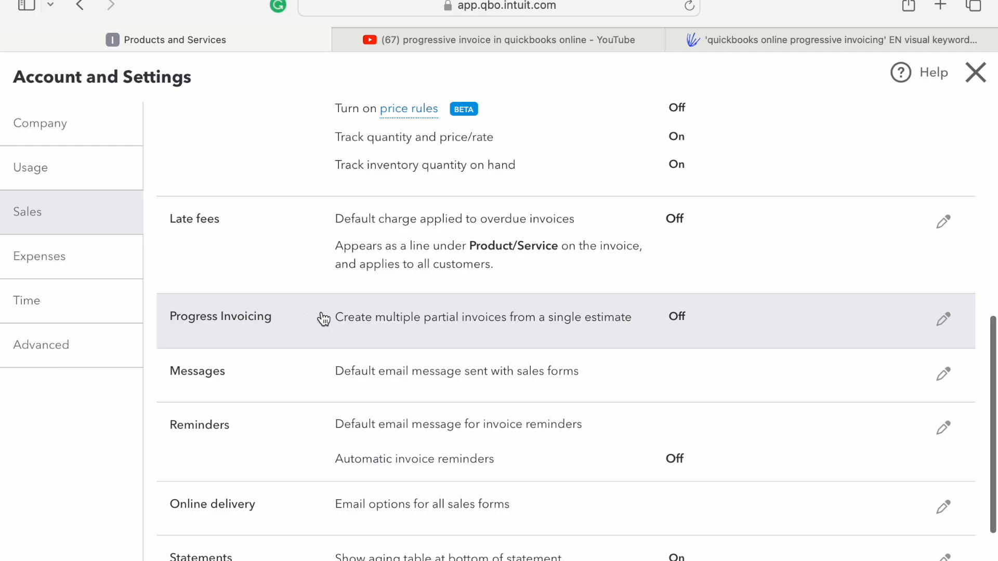
{"action": "left_click", "coordinate": [616, 329]}
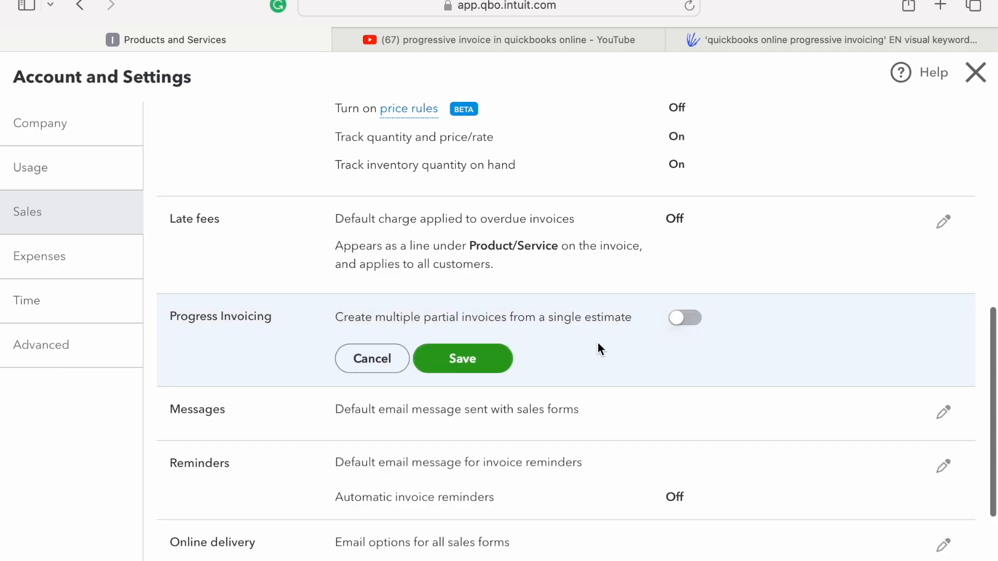
{"action": "left_click", "coordinate": [682, 323]}
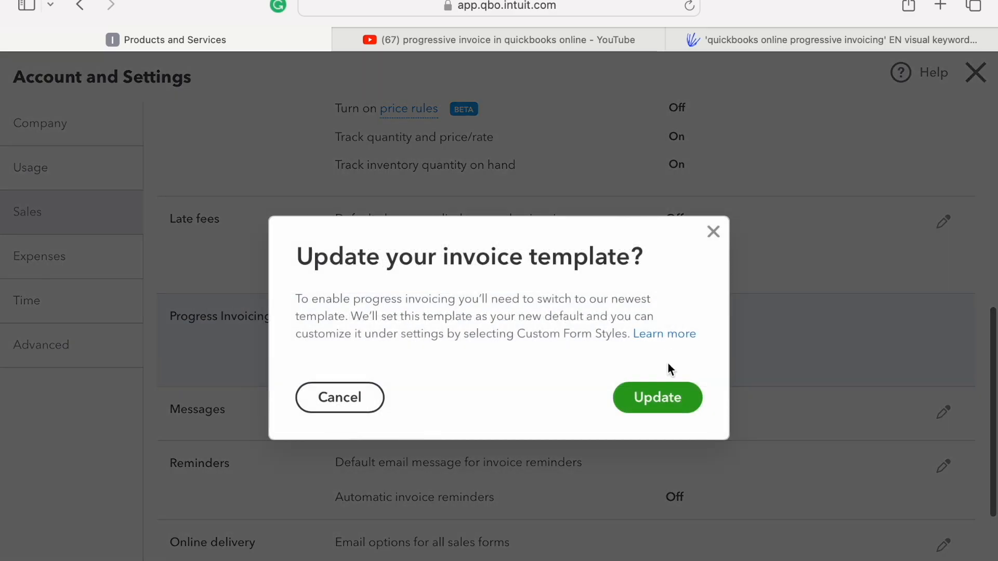
{"action": "left_click", "coordinate": [652, 412]}
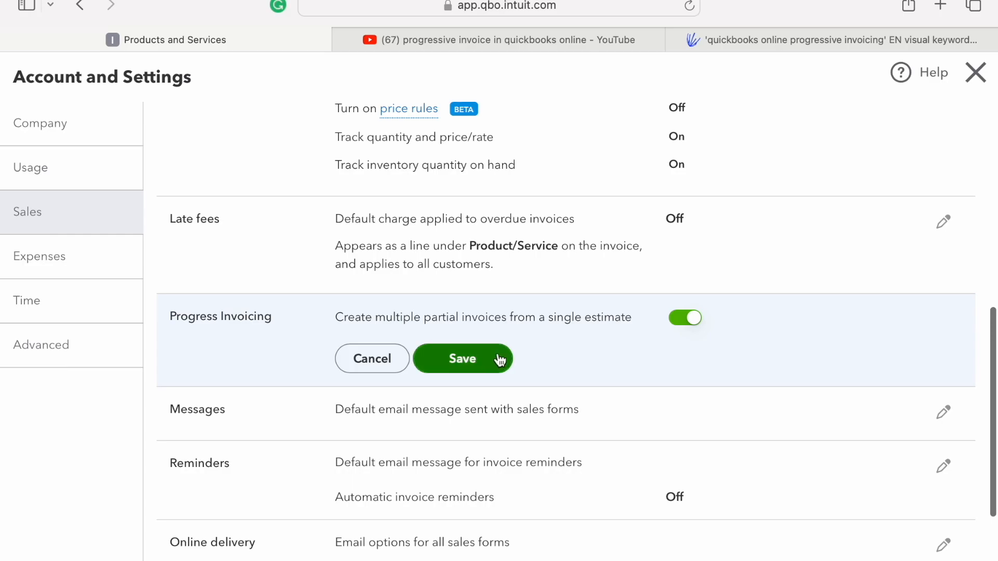
{"action": "left_click", "coordinate": [488, 365]}
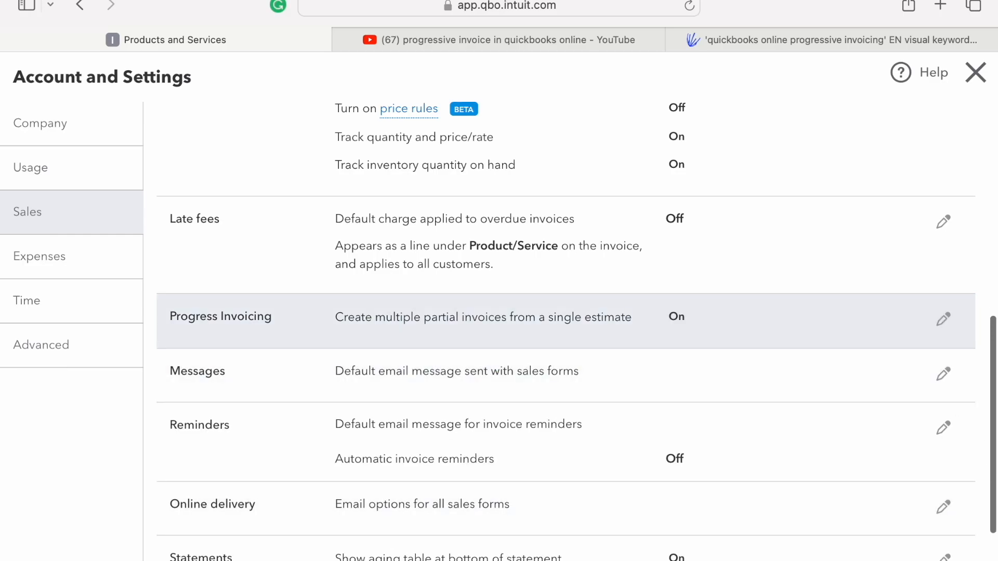
{"action": "left_click", "coordinate": [976, 72]}
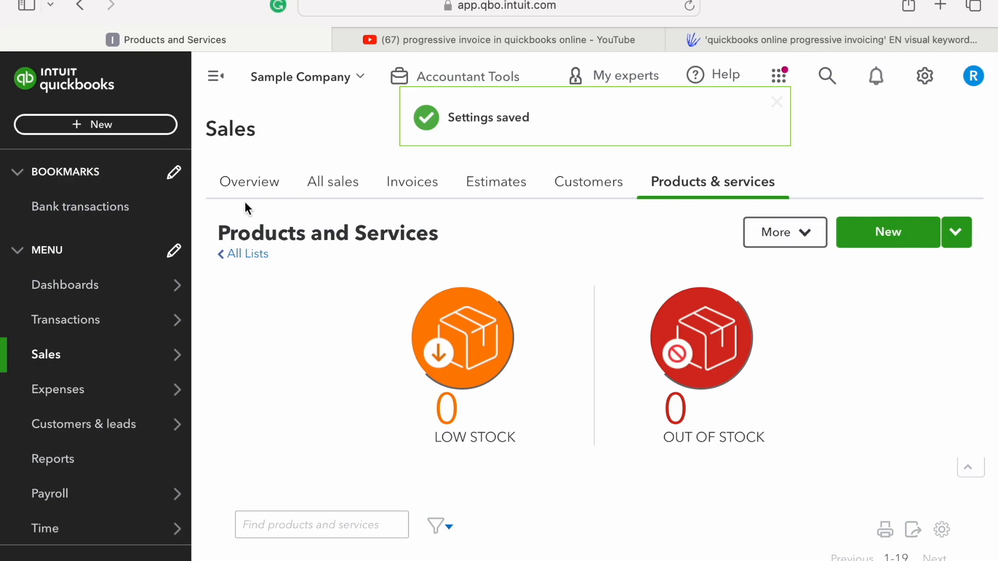
- Create a new estimate and choose Amy's Bird Sanctuary as its customer
{"action": "left_click", "coordinate": [92, 128]}
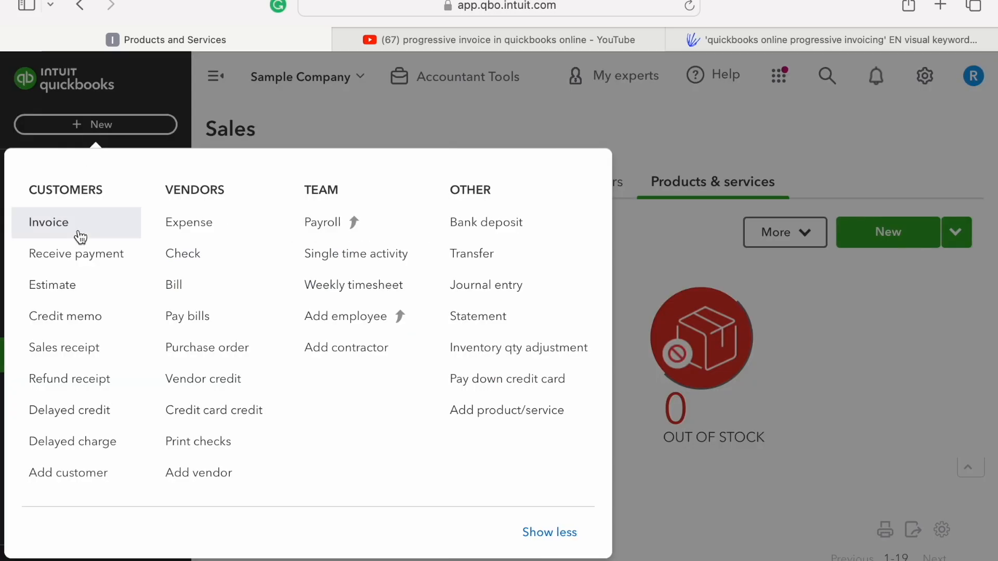
{"action": "left_click", "coordinate": [72, 290]}
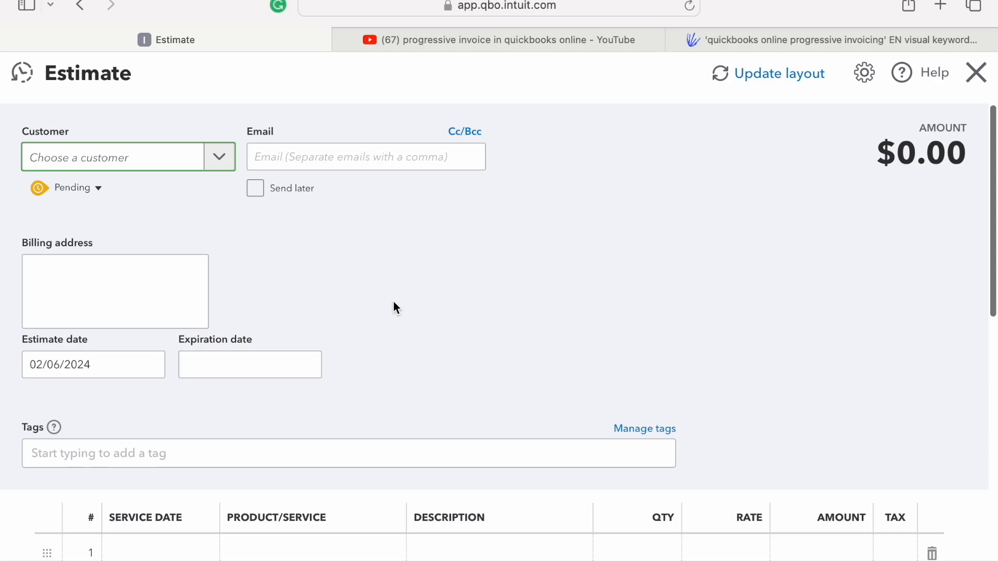
{"action": "type", "text": "amy"}
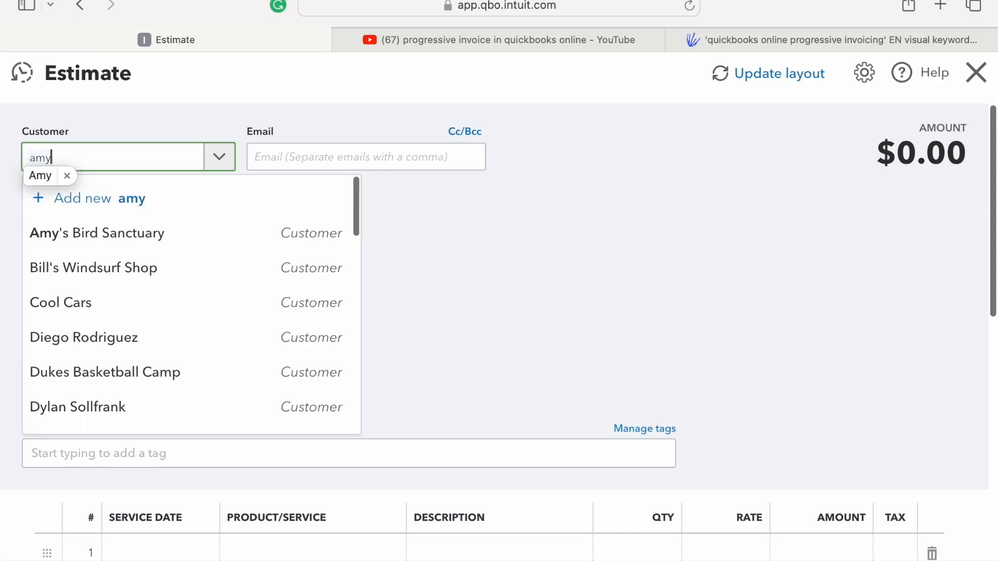
{"action": "left_click", "coordinate": [82, 233]}
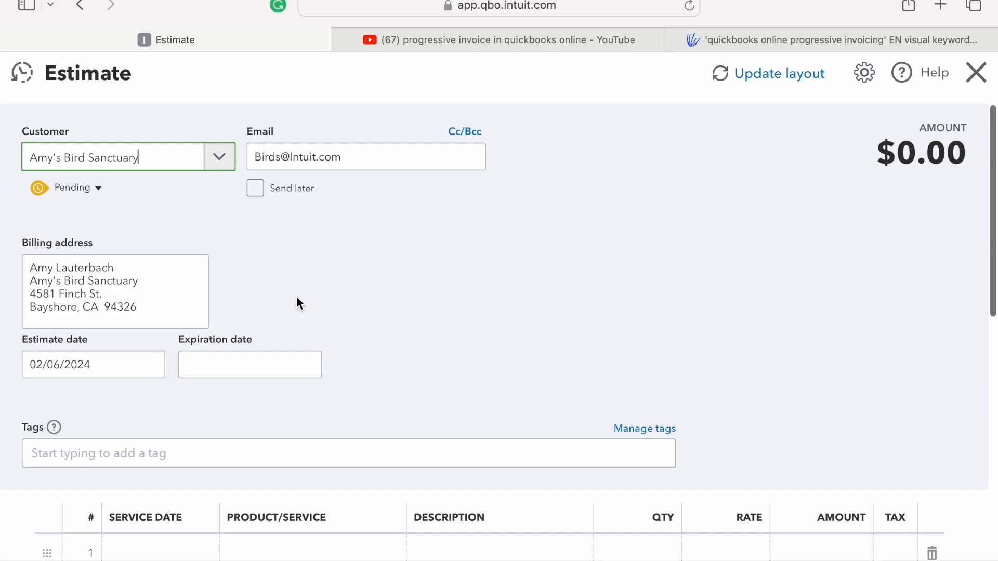
- Set the estimate's expiration date to 02/20/2024
{"action": "scroll", "coordinate": [298, 298], "scroll_direction": "down", "scroll_amount": 1}
{"action": "scroll", "coordinate": [297, 297], "scroll_direction": "up", "scroll_amount": 1}
{"action": "scroll", "coordinate": [297, 297], "scroll_direction": "down", "scroll_amount": 1}
{"action": "scroll", "coordinate": [298, 297], "scroll_direction": "up", "scroll_amount": 1}
{"action": "left_click", "coordinate": [151, 371]}
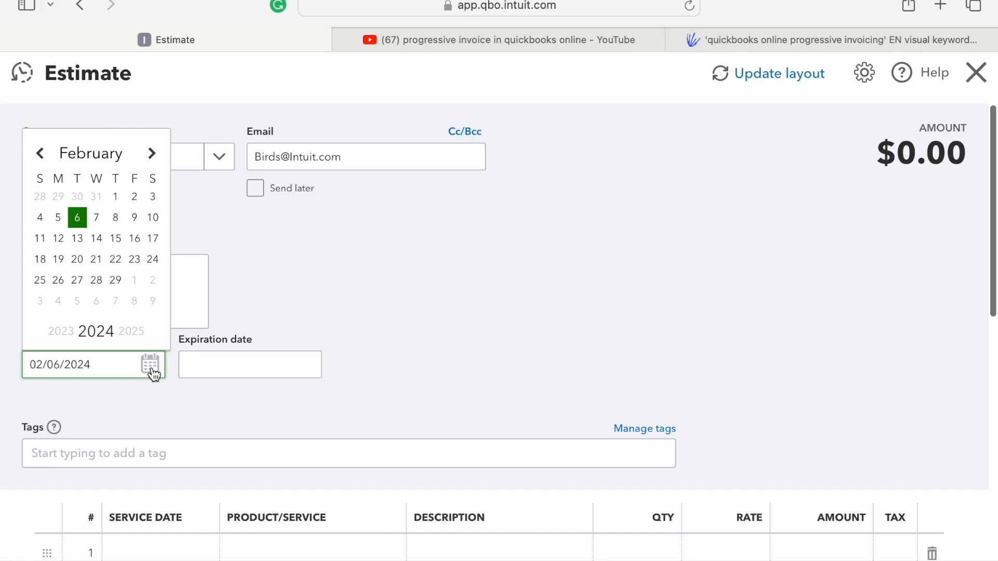
{"action": "left_click", "coordinate": [151, 370]}
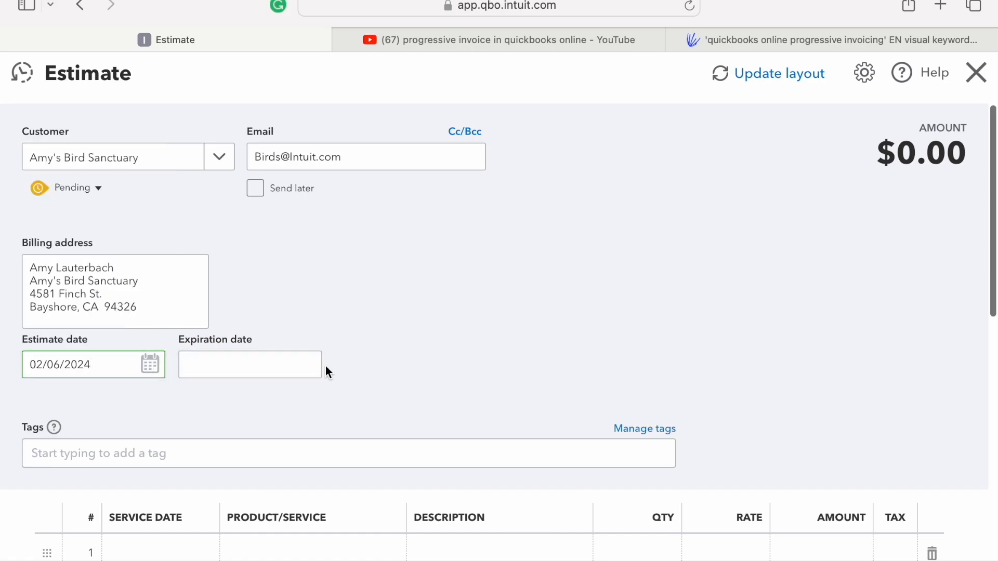
{"action": "left_click", "coordinate": [308, 365]}
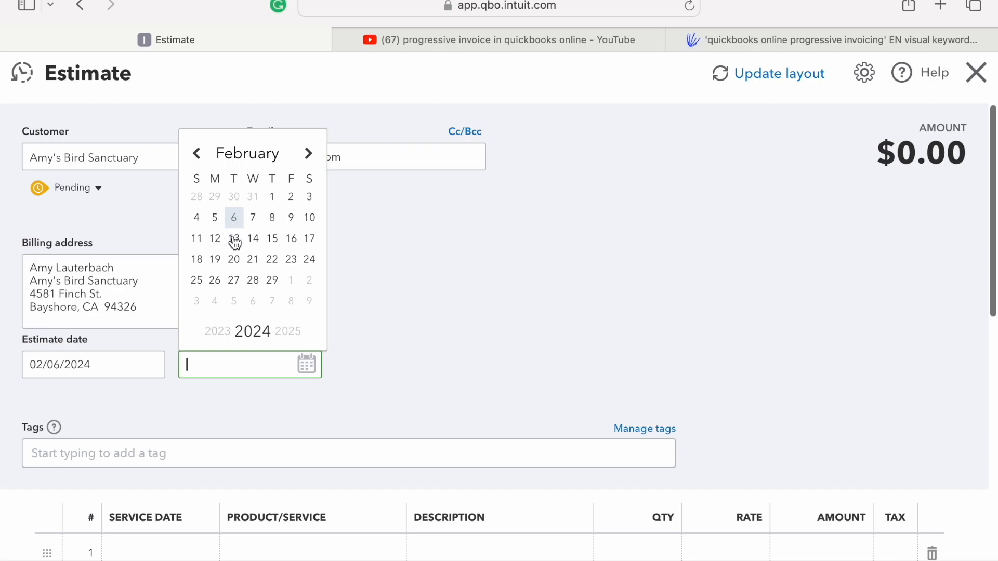
{"action": "left_click", "coordinate": [234, 261]}
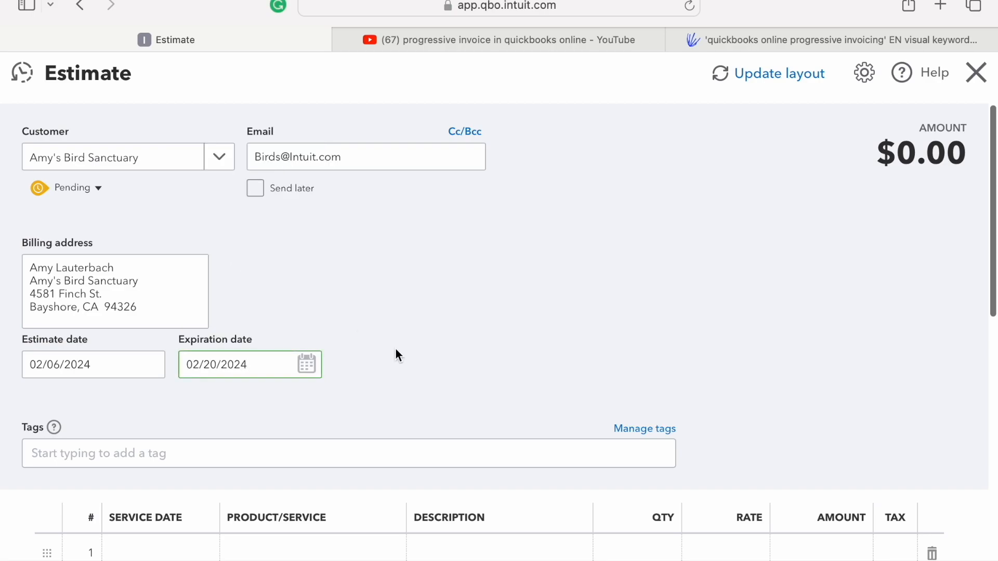
- Set the service date of the estimate's first line to 03/01/2024
{"action": "scroll", "coordinate": [434, 360], "scroll_direction": "down", "scroll_amount": 1}
{"action": "scroll", "coordinate": [434, 362], "scroll_direction": "down", "scroll_amount": 4}
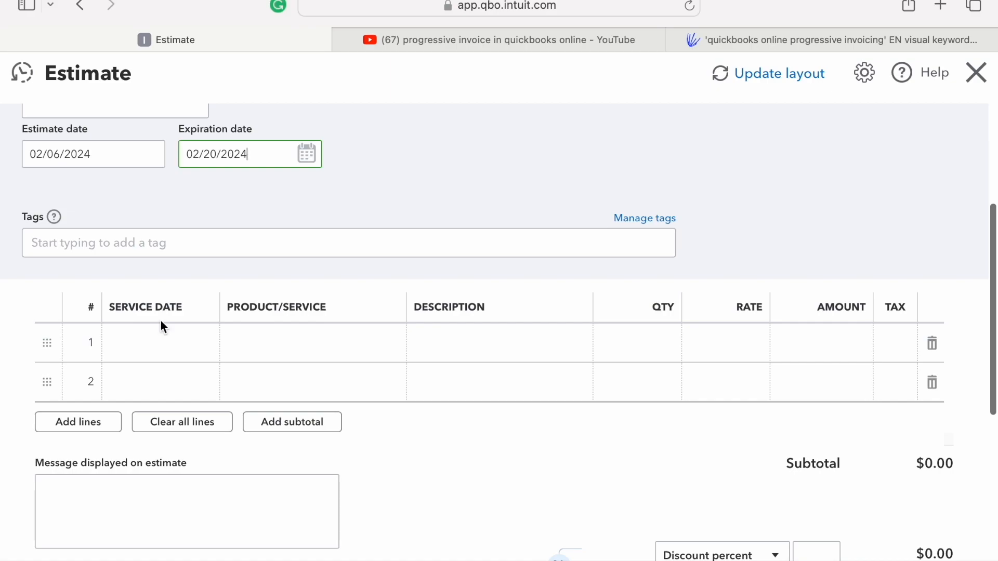
{"action": "left_click", "coordinate": [154, 348]}
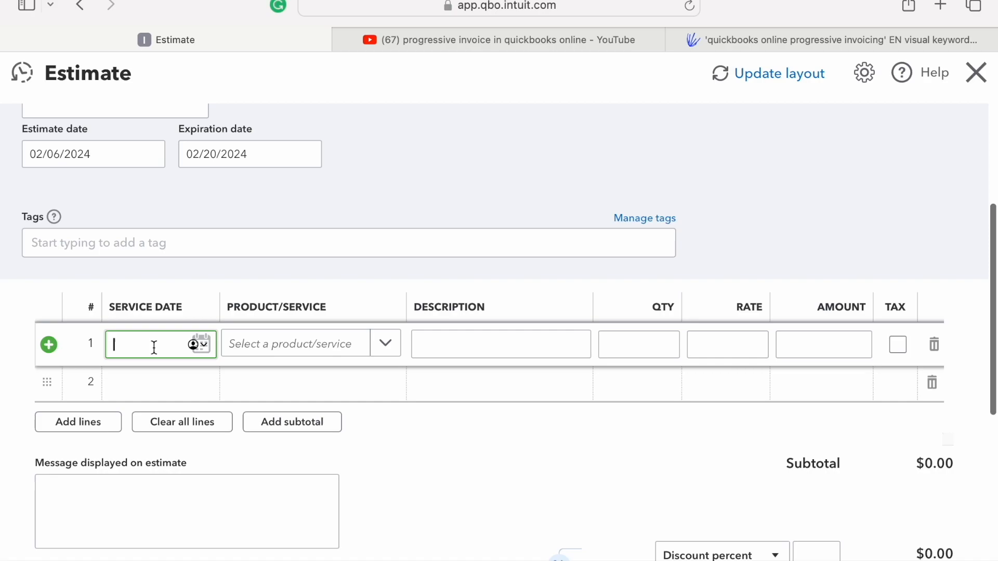
{"action": "left_click", "coordinate": [205, 356]}
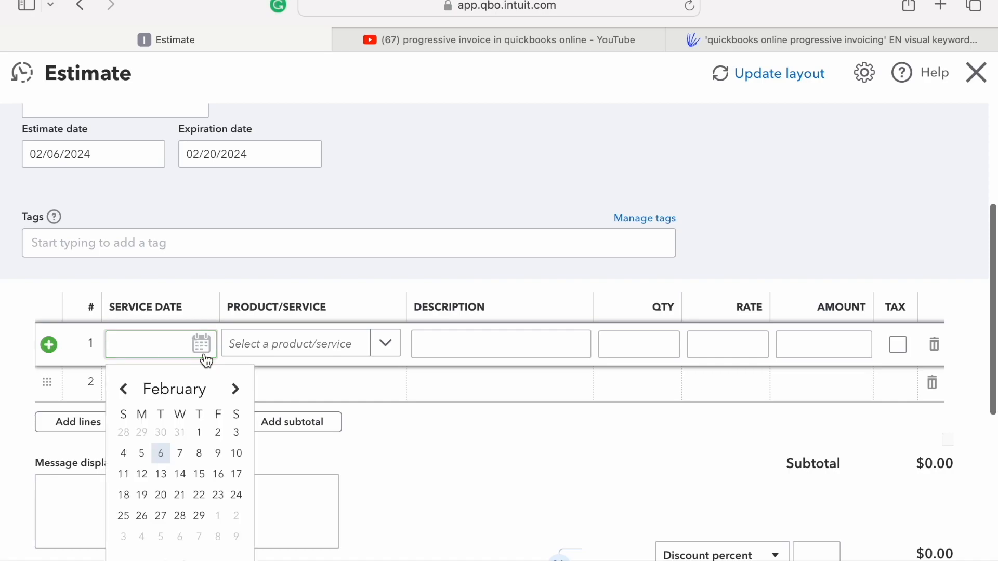
{"action": "left_click", "coordinate": [235, 390]}
{"action": "left_click", "coordinate": [219, 435]}
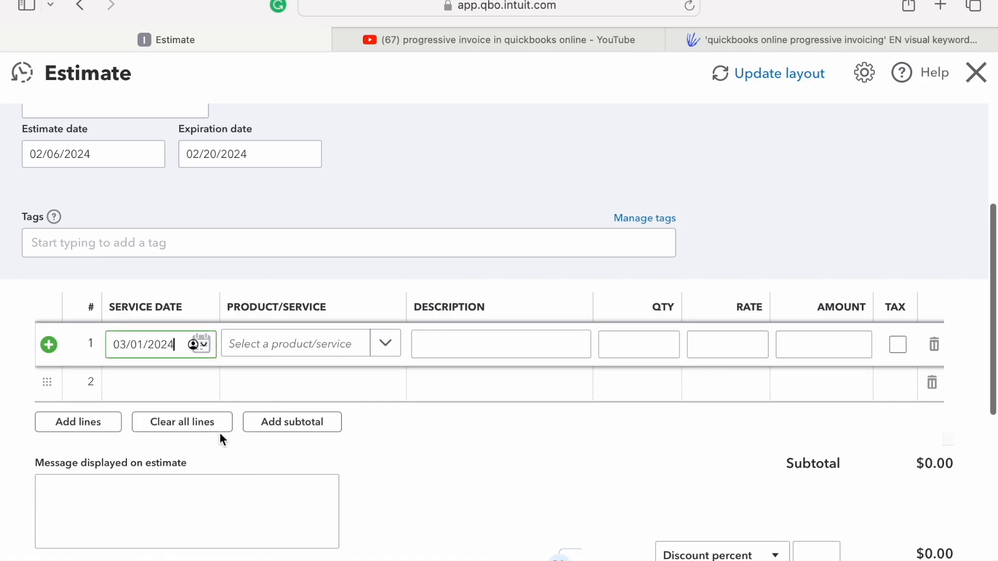
- Choose Bookkeeping Clean-Up Services as the product/service on the first line
{"action": "left_click", "coordinate": [277, 353]}
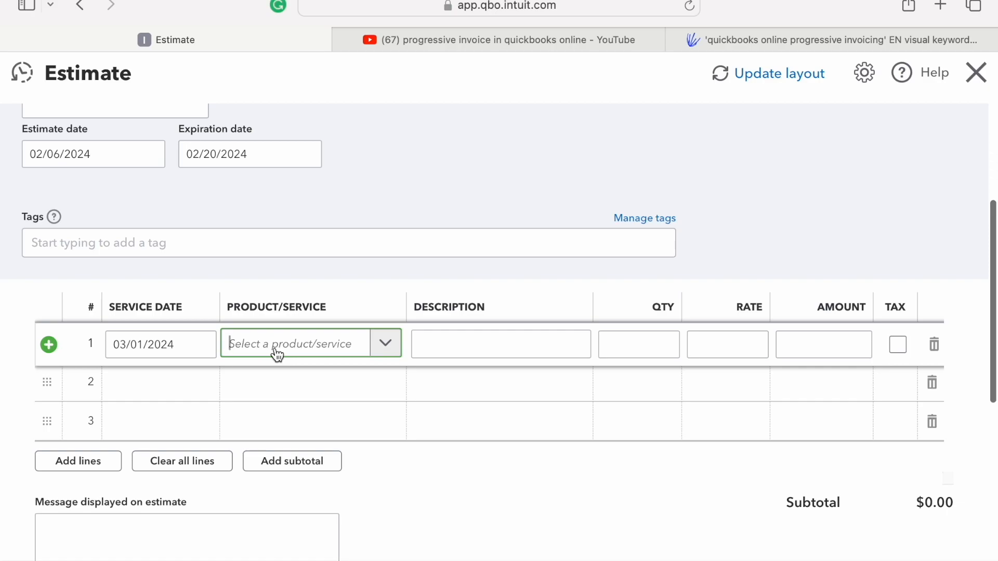
{"action": "type", "text": "boo"}
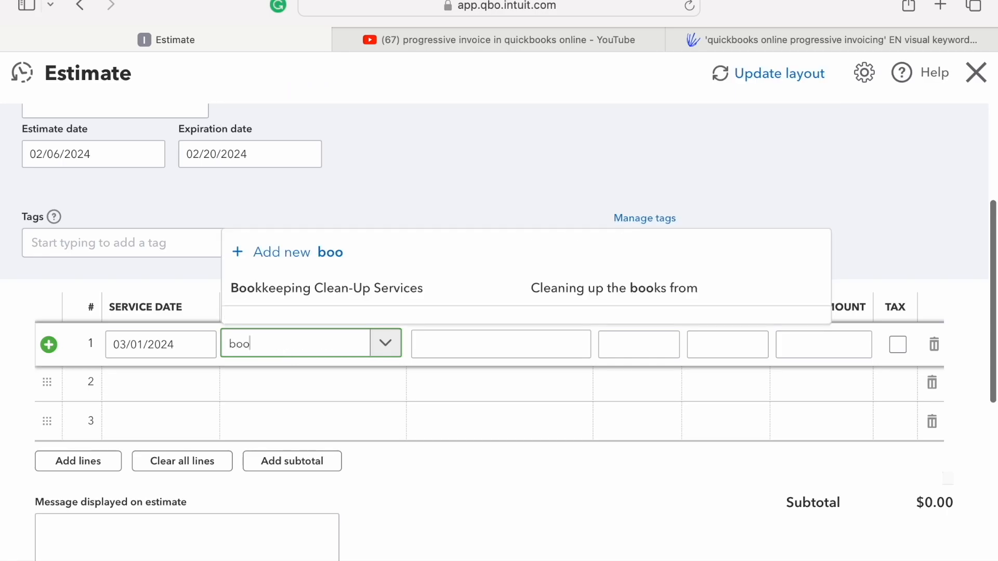
{"action": "left_click", "coordinate": [328, 287]}
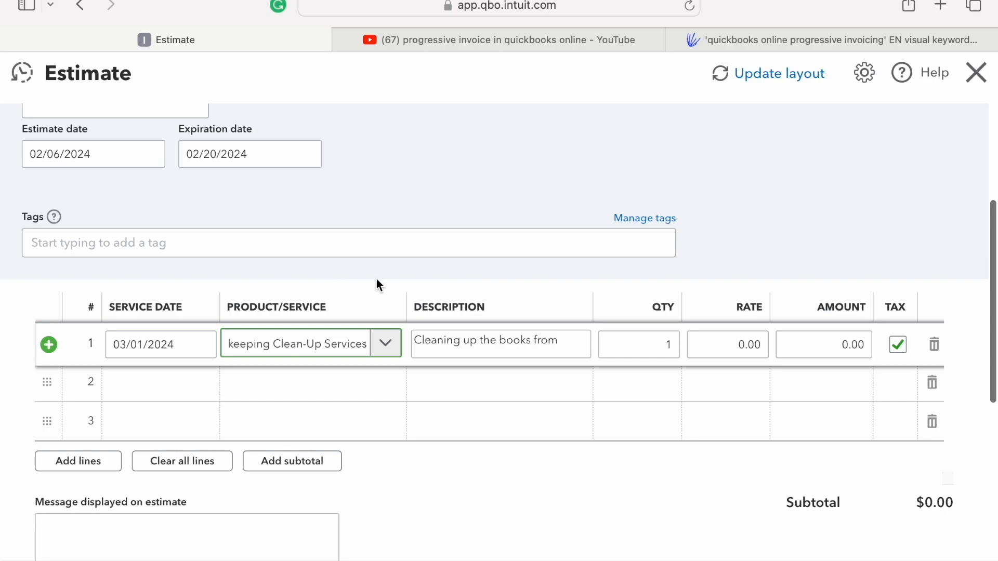
- Complete the first line's description to read "Cleaning up the books from Jan 2014 - Dec 2023"
{"action": "left_click", "coordinate": [571, 340]}
{"action": "key", "text": "Right"}
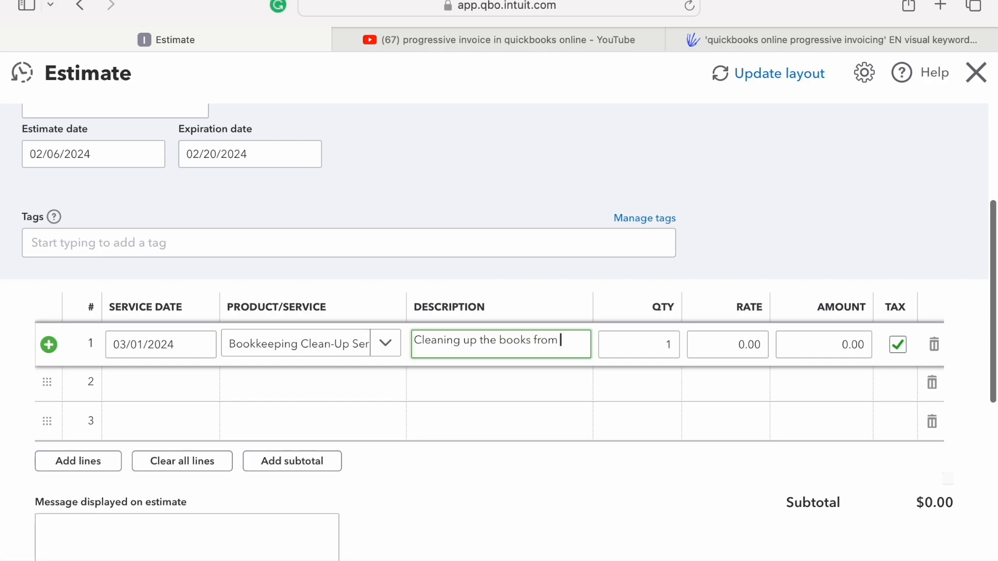
{"action": "type", "text": "2014"}
{"action": "left_click", "coordinate": [561, 340]}
{"action": "type", "text": "Jan"}
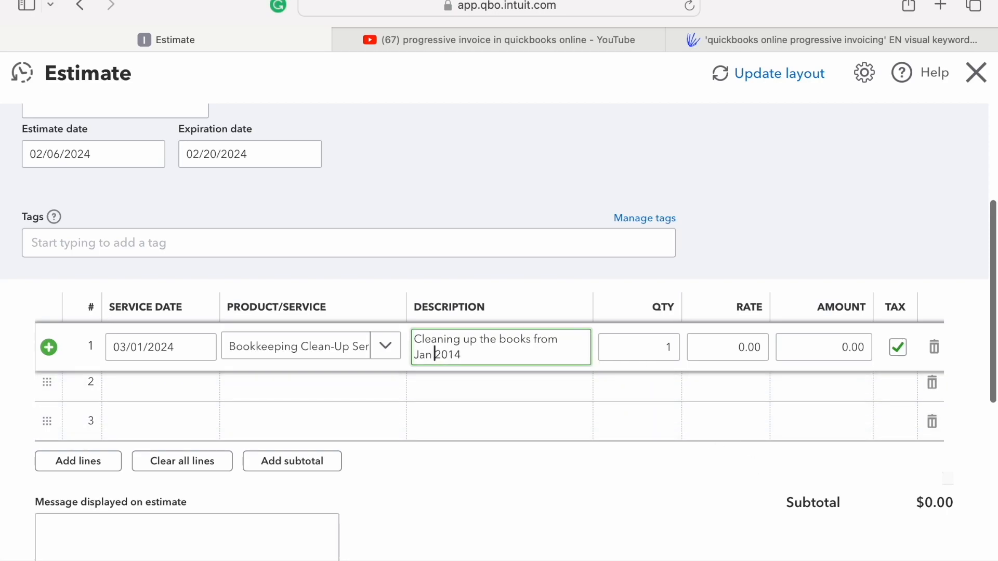
{"action": "left_click", "coordinate": [552, 359]}
{"action": "type", "text": "- Dec 2023"}
- Set the first line's rate to 10,000 and make the line non-taxable
{"action": "left_click", "coordinate": [653, 345]}
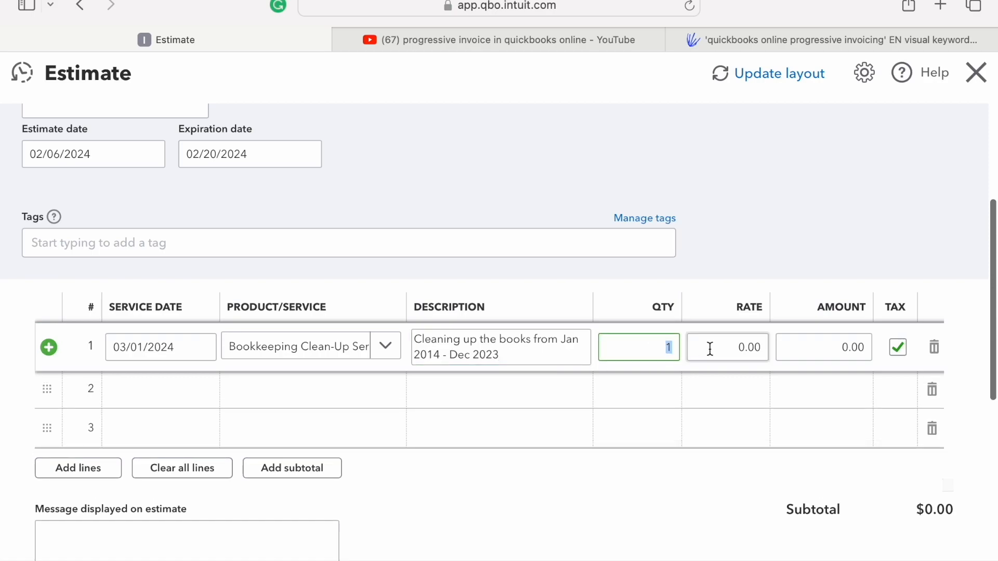
{"action": "left_click", "coordinate": [739, 350]}
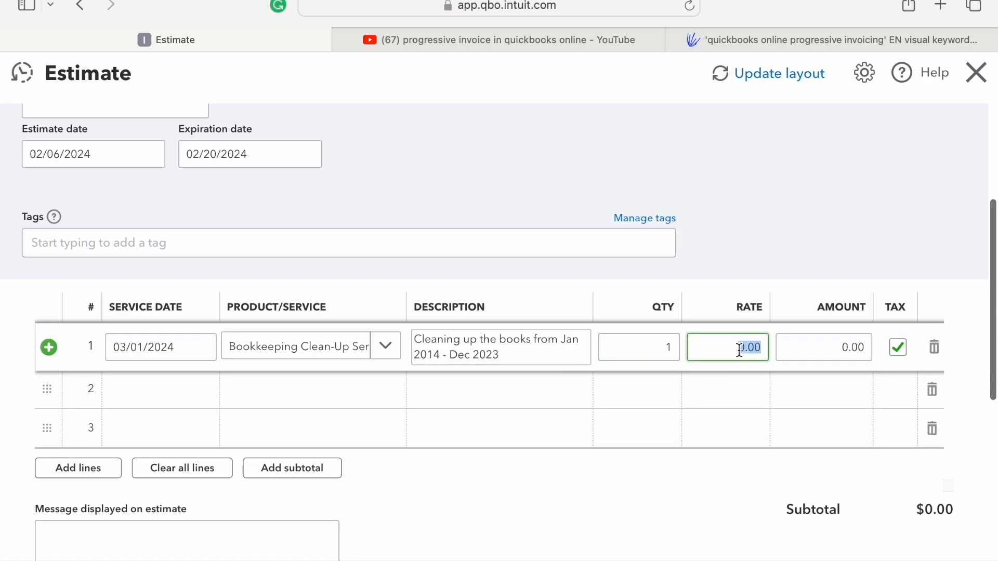
{"action": "type", "text": "10000"}
{"action": "key", "text": "Tab"}
{"action": "left_click", "coordinate": [906, 348]}
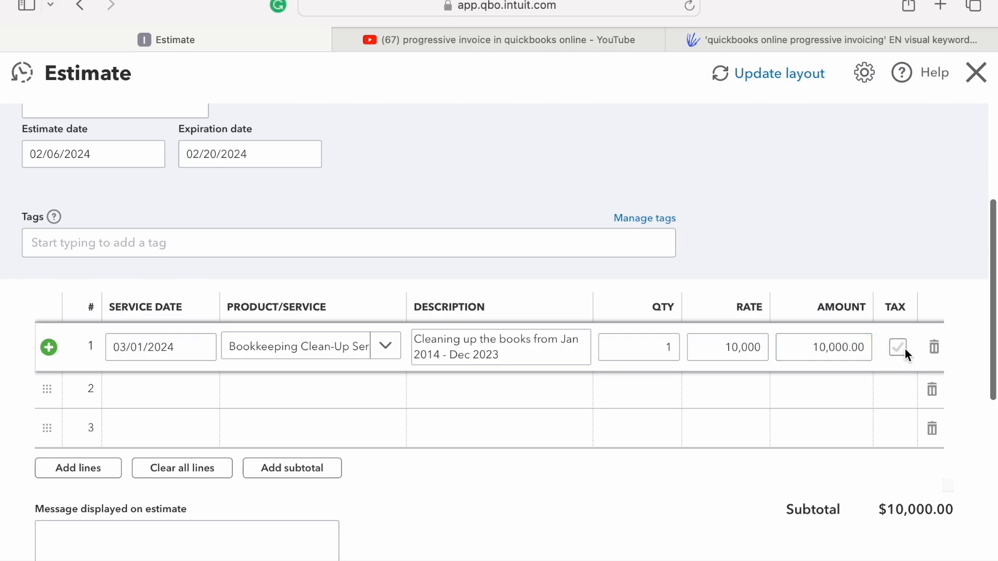
- Review the estimate's totals, then save and close the estimate
{"action": "scroll", "coordinate": [890, 365], "scroll_direction": "down", "scroll_amount": 5}
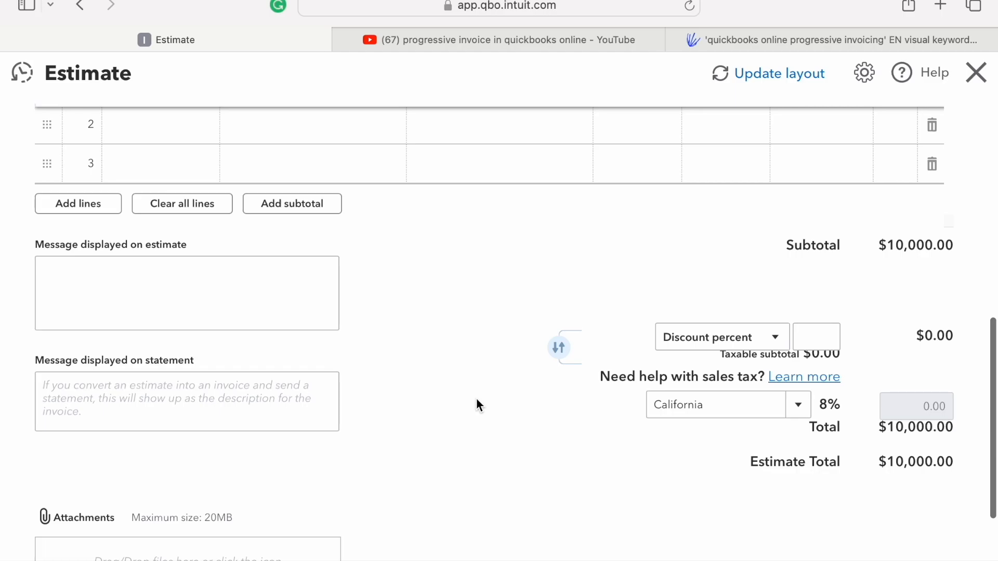
{"action": "scroll", "coordinate": [476, 398], "scroll_direction": "down", "scroll_amount": 1}
{"action": "scroll", "coordinate": [476, 401], "scroll_direction": "up", "scroll_amount": 3}
{"action": "scroll", "coordinate": [588, 479], "scroll_direction": "down", "scroll_amount": 1}
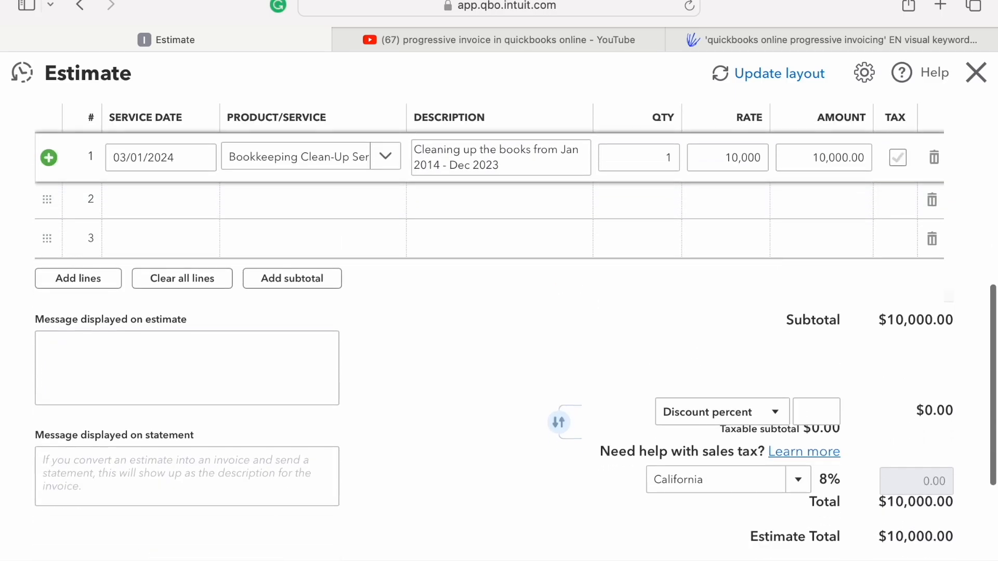
{"action": "left_click", "coordinate": [970, 560]}
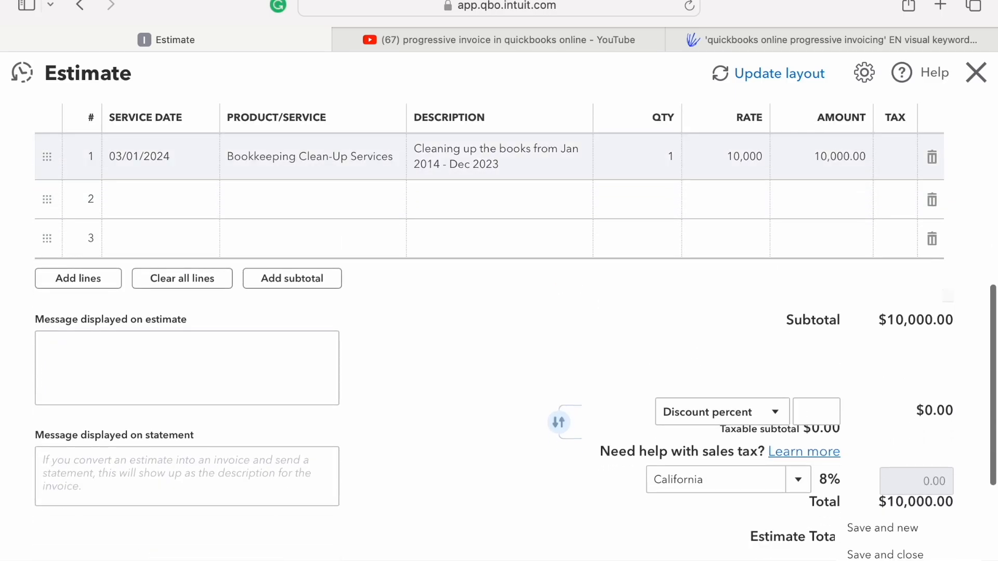
{"action": "left_click", "coordinate": [884, 555]}
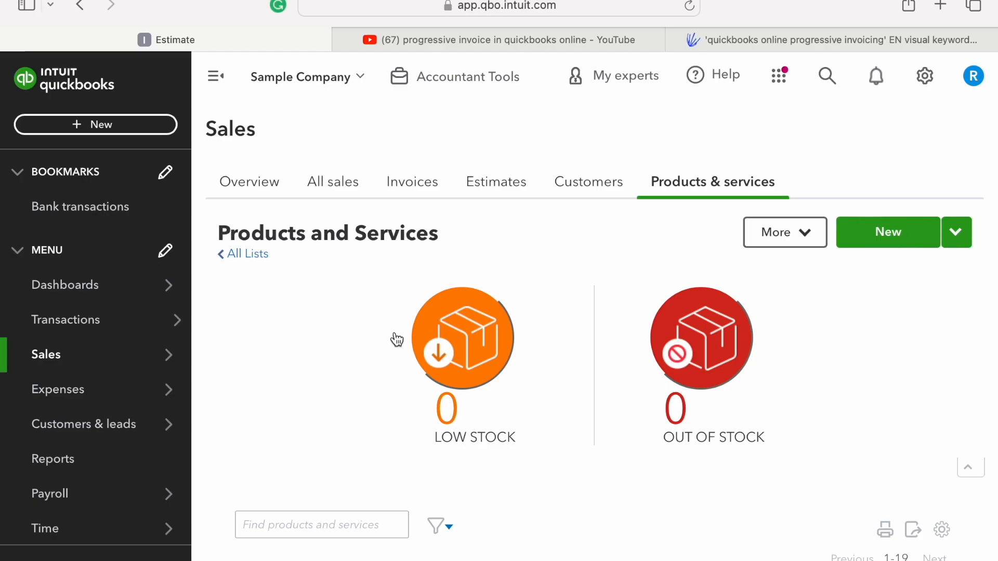
- Open the customer record of Amy's Bird Sanctuary from the customer list
{"action": "mouse_move", "coordinate": [96, 357]}
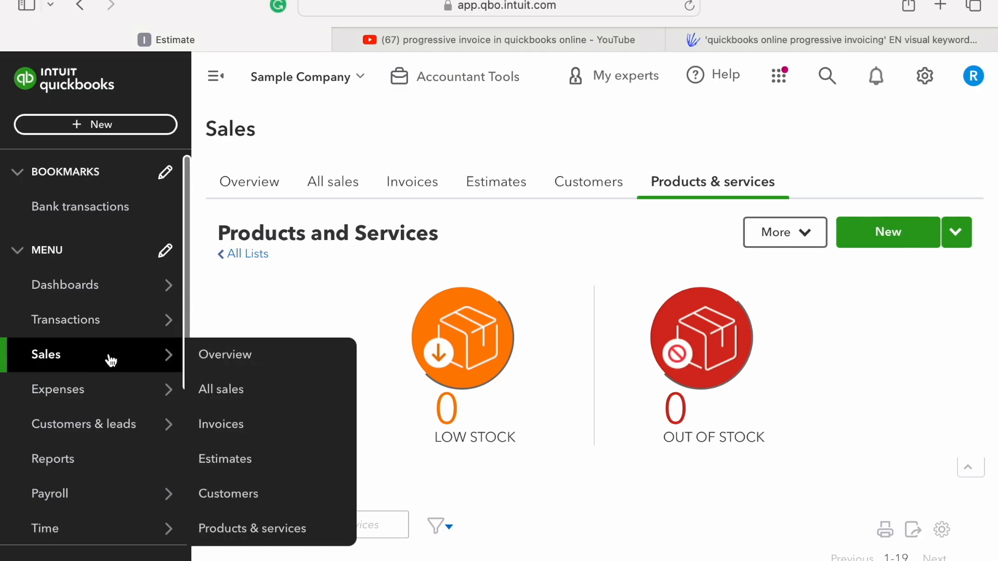
{"action": "left_click", "coordinate": [238, 494]}
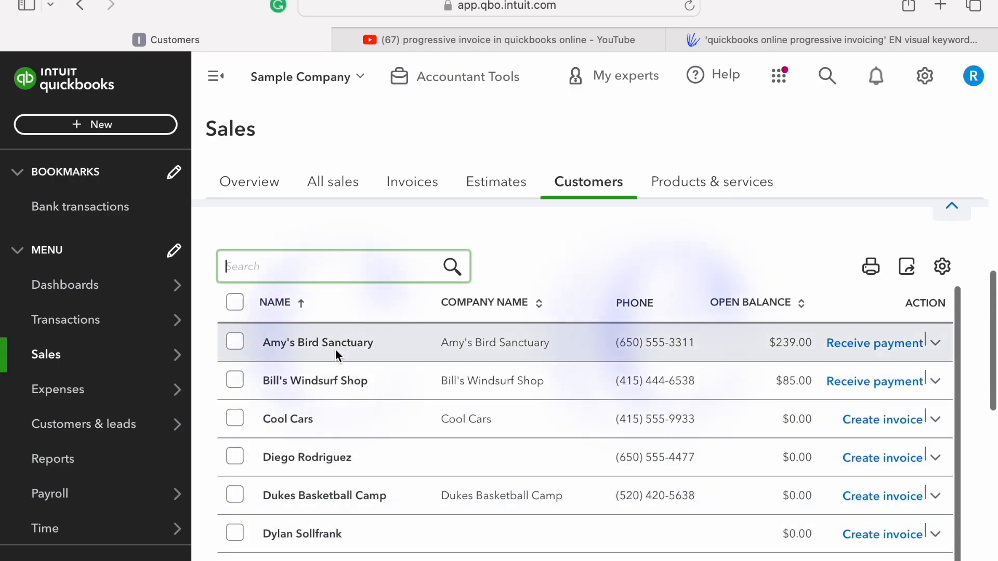
{"action": "left_click", "coordinate": [333, 342]}
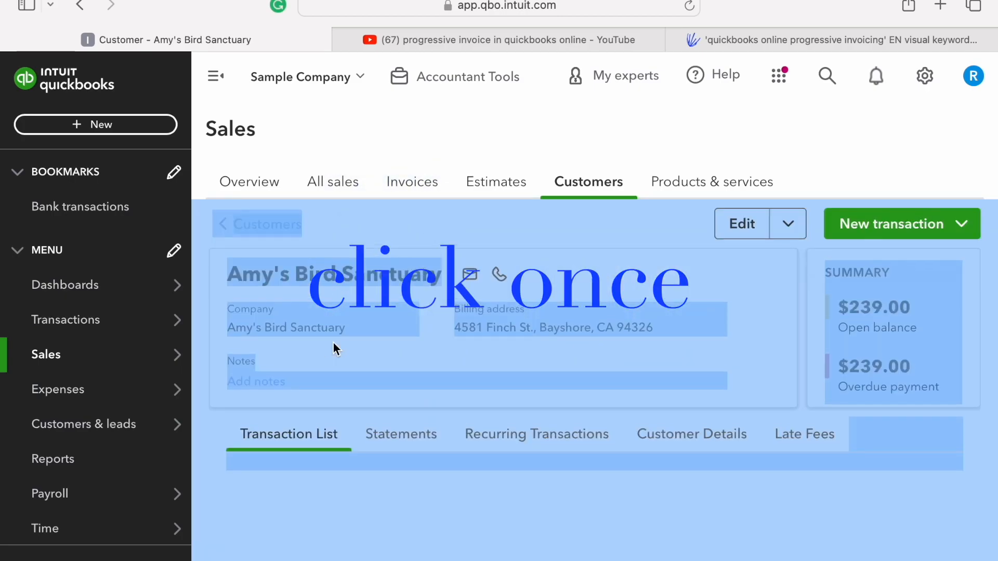
- Dismiss the transactions tip and open the details of the pending $10,000.00 estimate in the customer's transaction list
{"action": "double_click", "coordinate": [542, 280]}
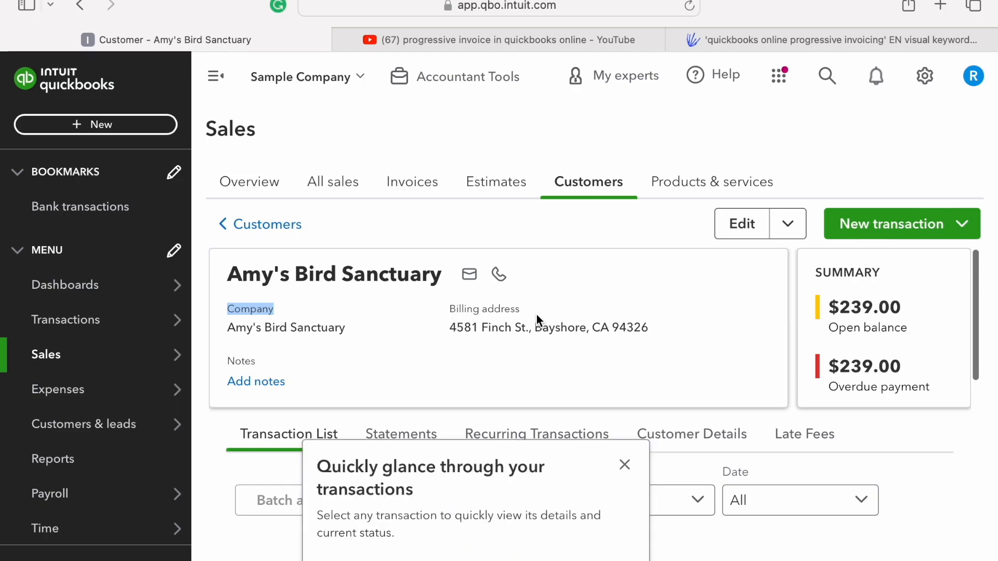
{"action": "left_click", "coordinate": [688, 344]}
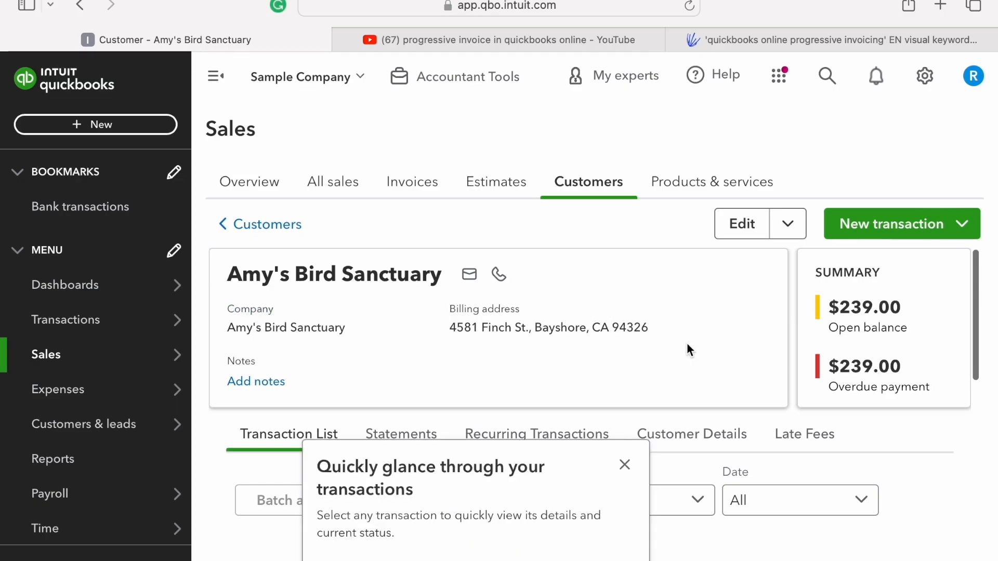
{"action": "left_click", "coordinate": [625, 464]}
{"action": "scroll", "coordinate": [621, 406], "scroll_direction": "down", "scroll_amount": 2}
{"action": "scroll", "coordinate": [621, 407], "scroll_direction": "down", "scroll_amount": 5}
{"action": "scroll", "coordinate": [622, 408], "scroll_direction": "down", "scroll_amount": 2}
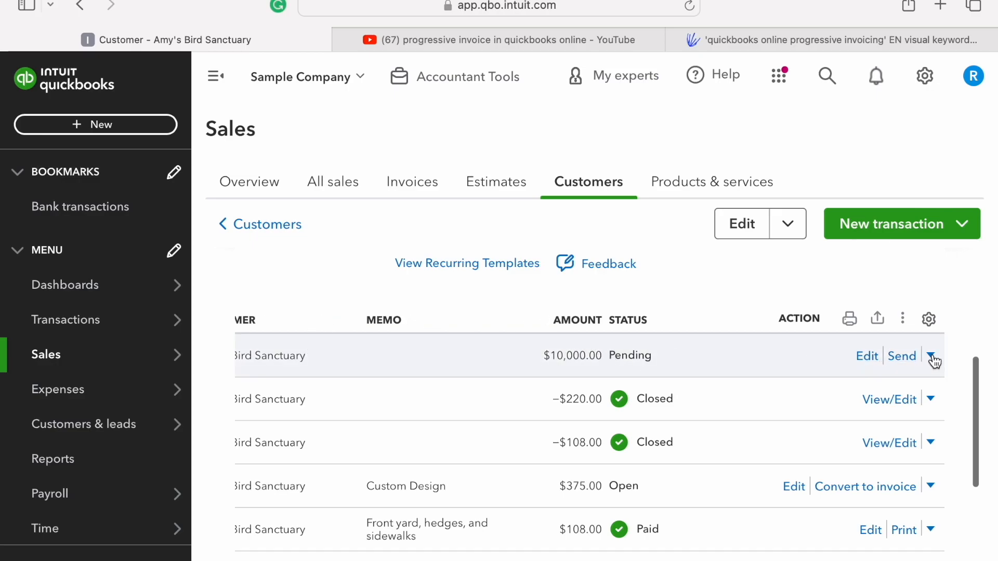
{"action": "left_click", "coordinate": [726, 353]}
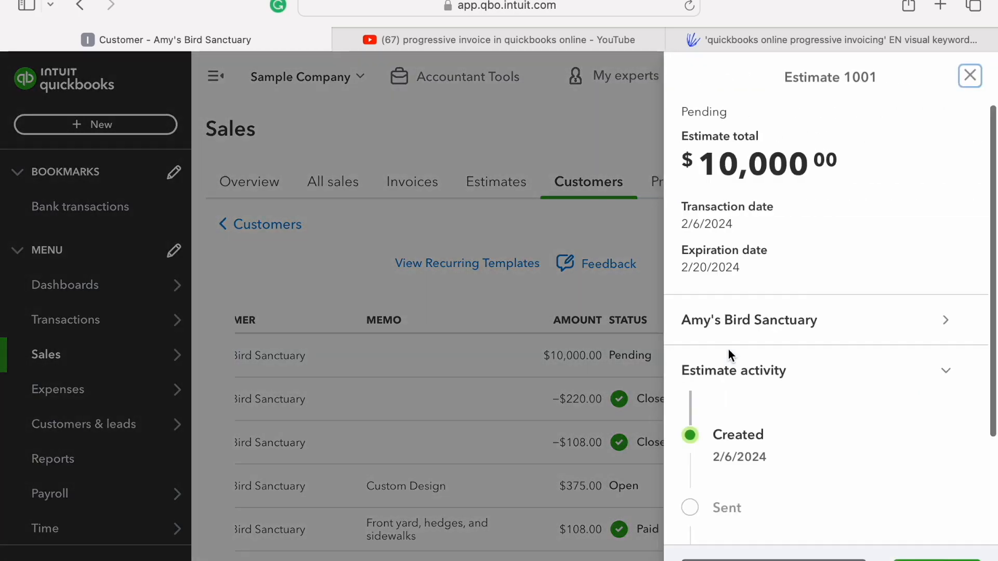
- Mark the estimate as accepted, entering the accepting person's first name and the date 2024-02-06
{"action": "scroll", "coordinate": [835, 434], "scroll_direction": "down", "scroll_amount": 1}
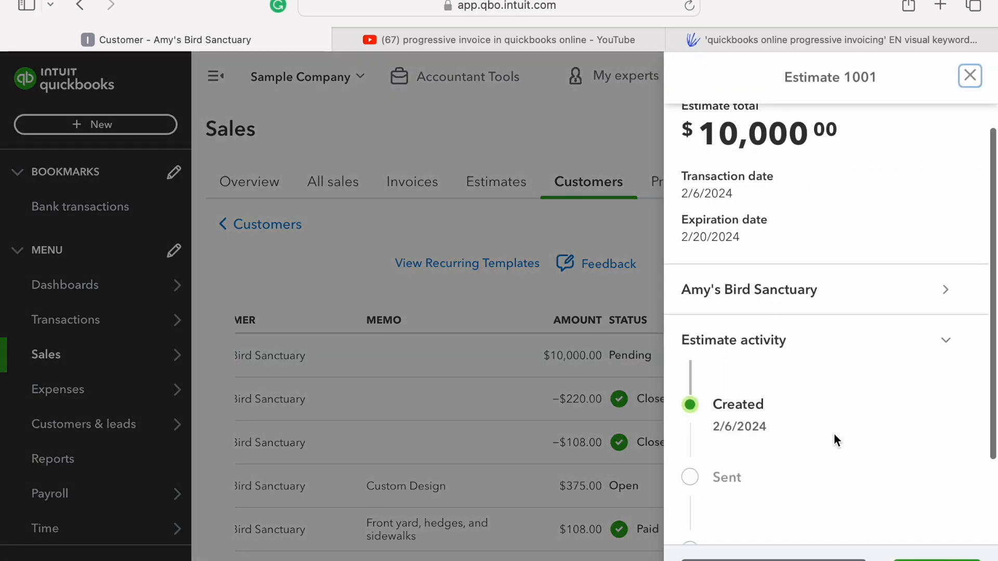
{"action": "left_click", "coordinate": [774, 558]}
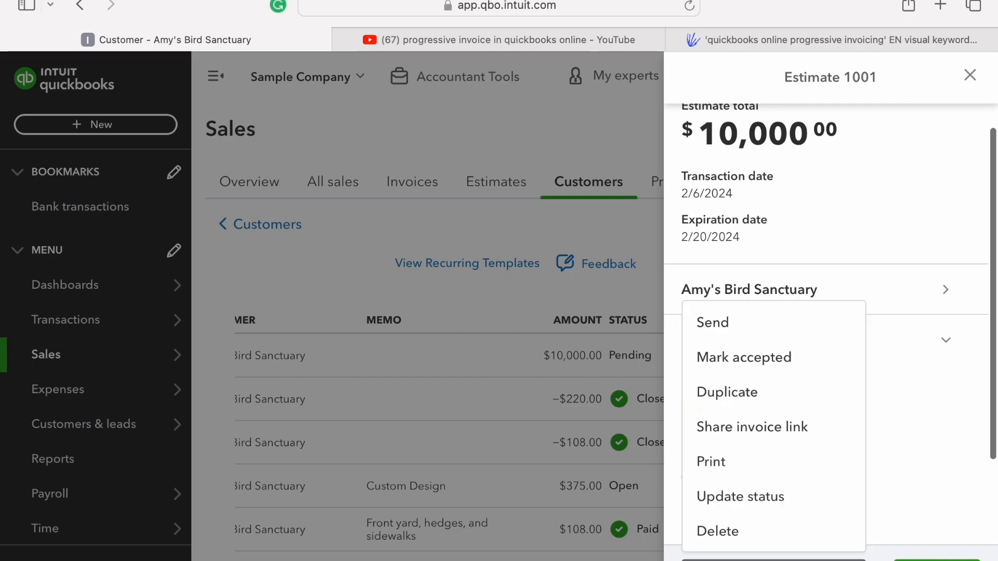
{"action": "left_click", "coordinate": [778, 364]}
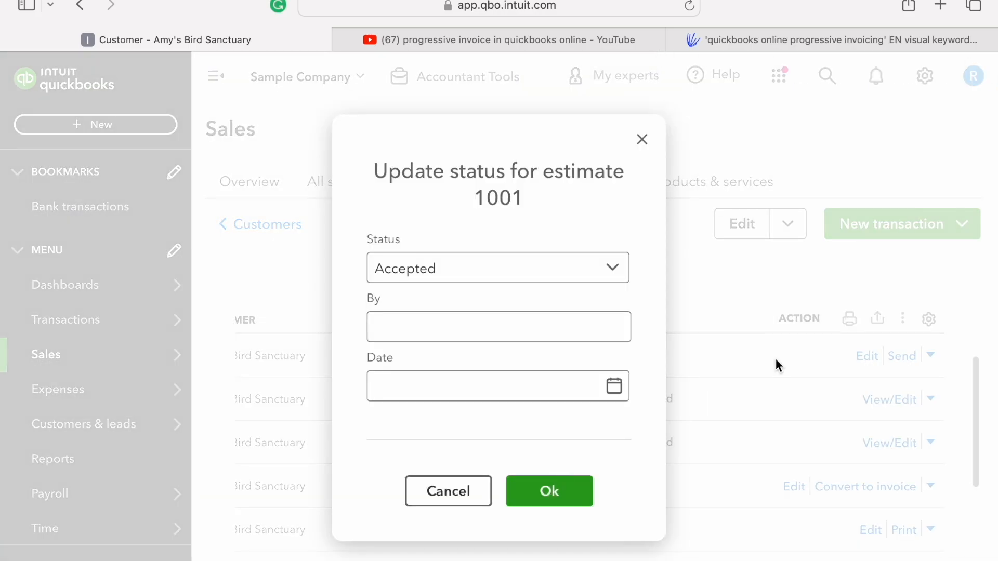
{"action": "left_click", "coordinate": [570, 325]}
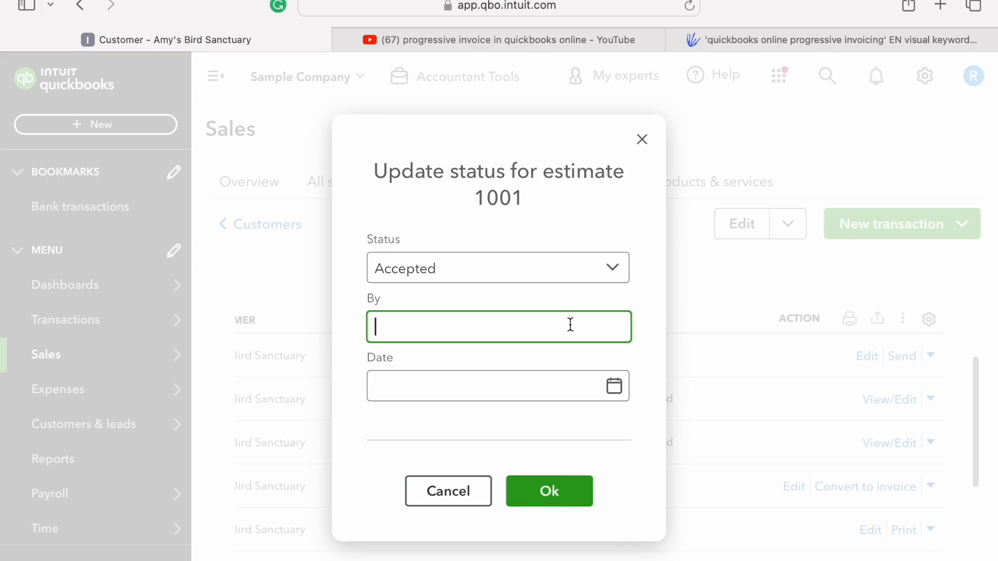
{"action": "type", "text": "Amy"}
{"action": "key", "text": "Tab"}
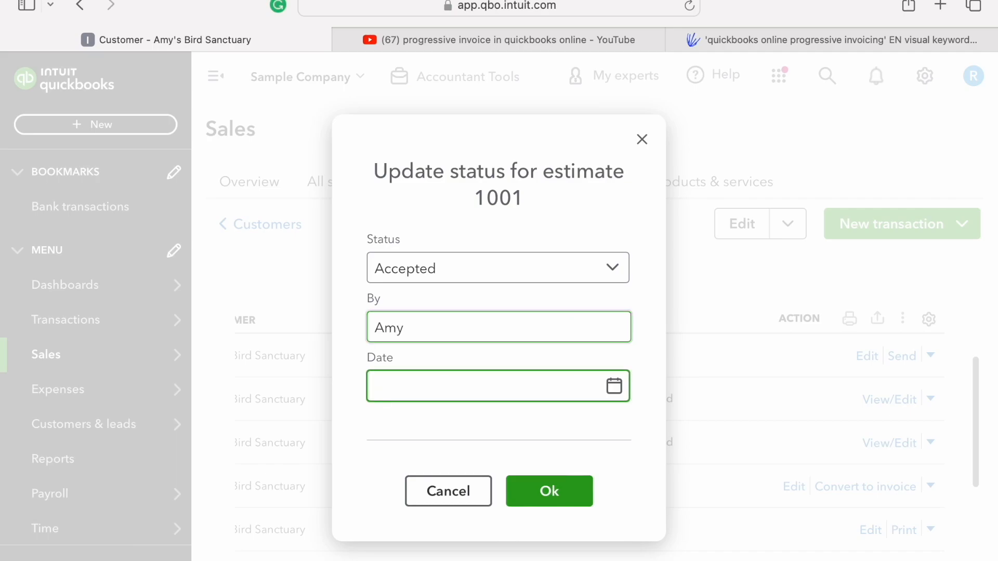
{"action": "left_click", "coordinate": [616, 388]}
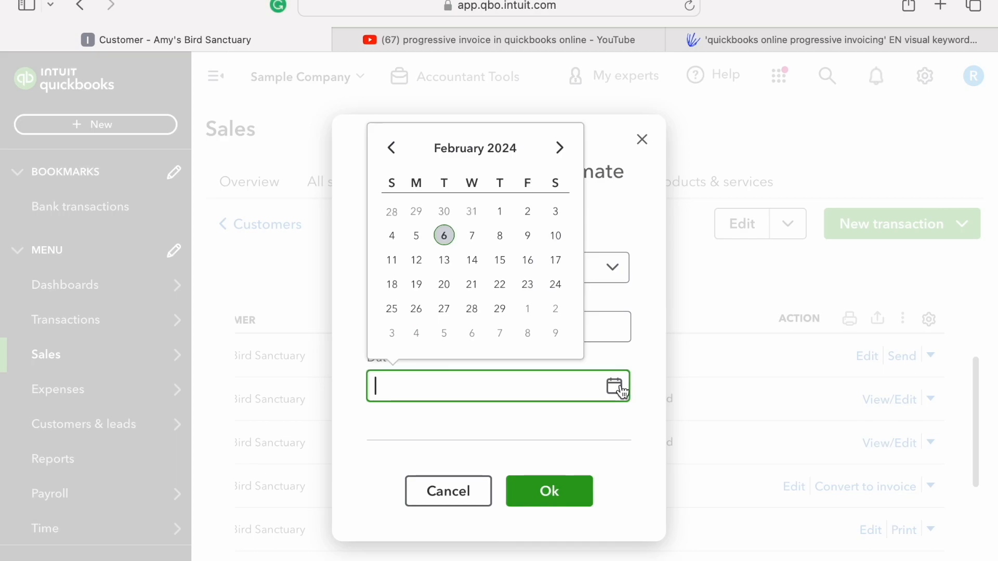
{"action": "left_click", "coordinate": [447, 236]}
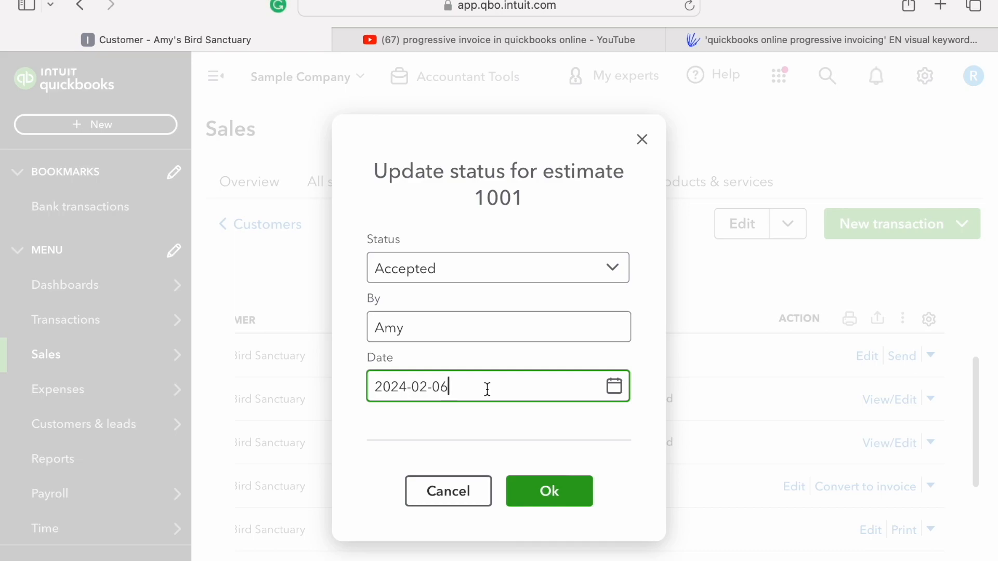
{"action": "left_click", "coordinate": [551, 492]}
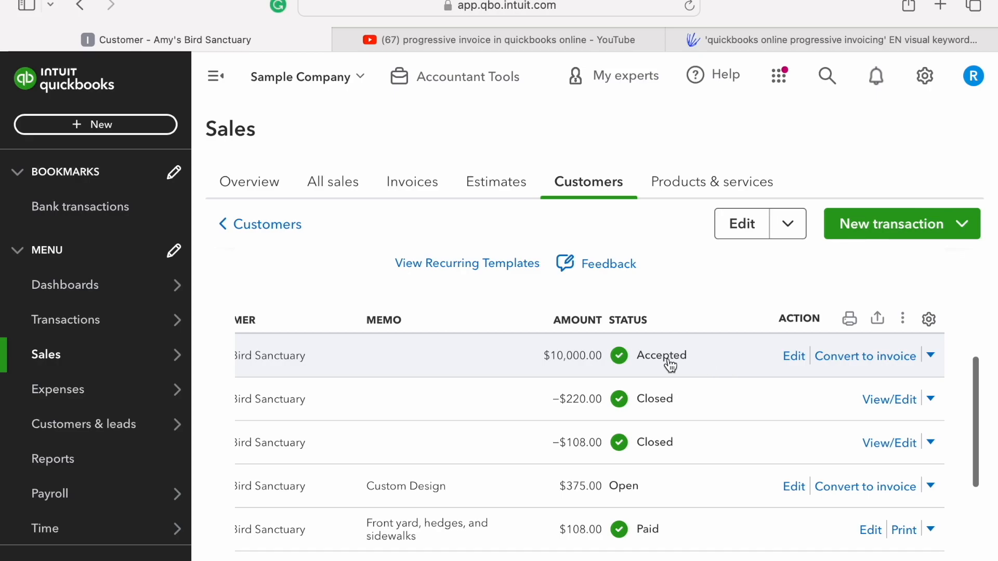
- Convert the accepted $10,000.00 estimate into an invoice for 30% of its total
{"action": "left_click", "coordinate": [870, 362]}
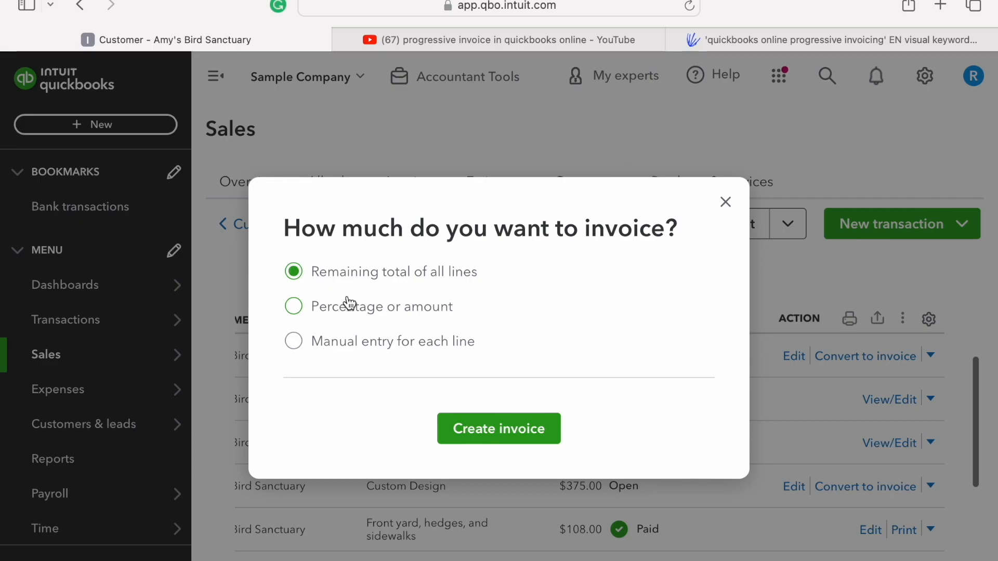
{"action": "left_click", "coordinate": [294, 307]}
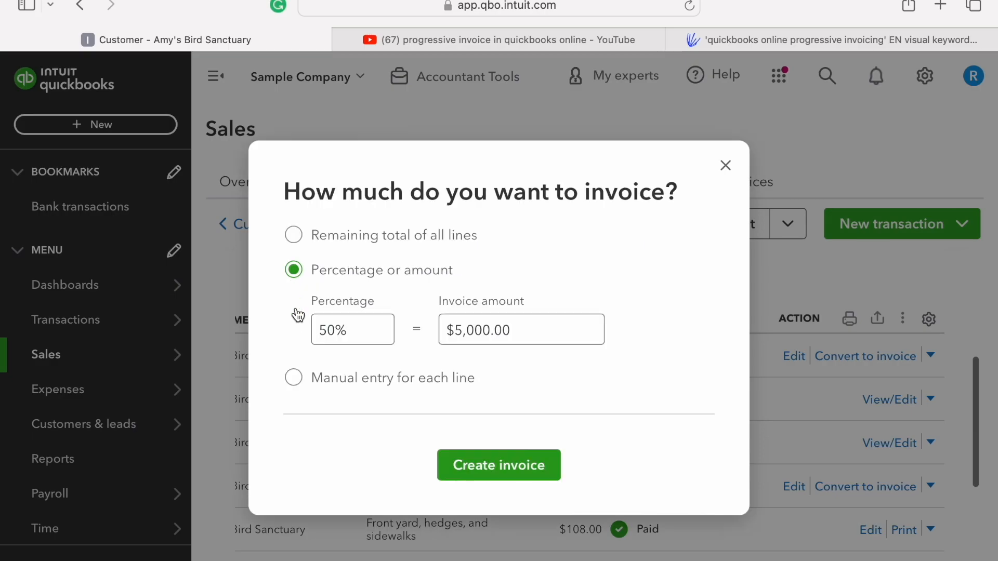
{"action": "left_click", "coordinate": [356, 335]}
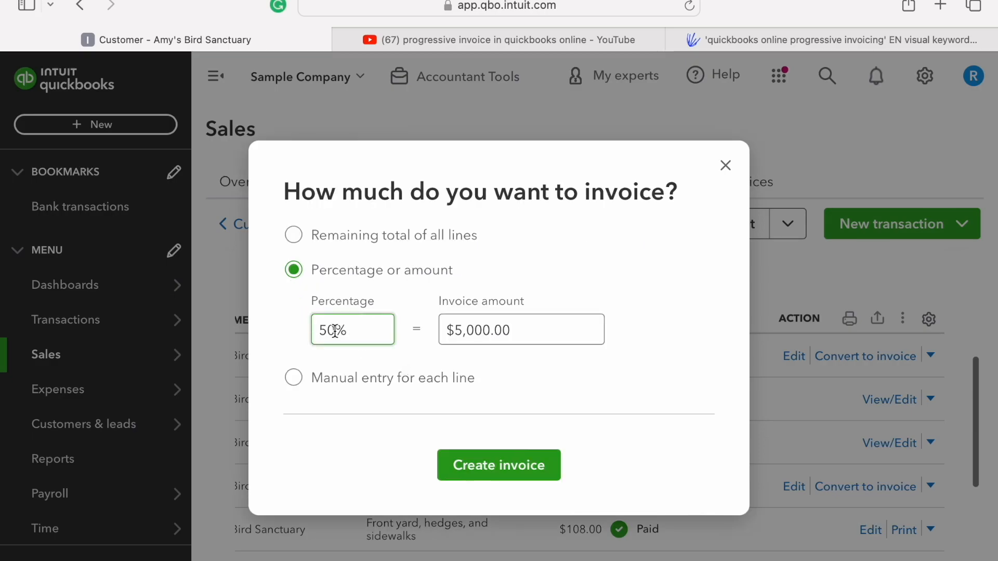
{"action": "left_click", "coordinate": [513, 333]}
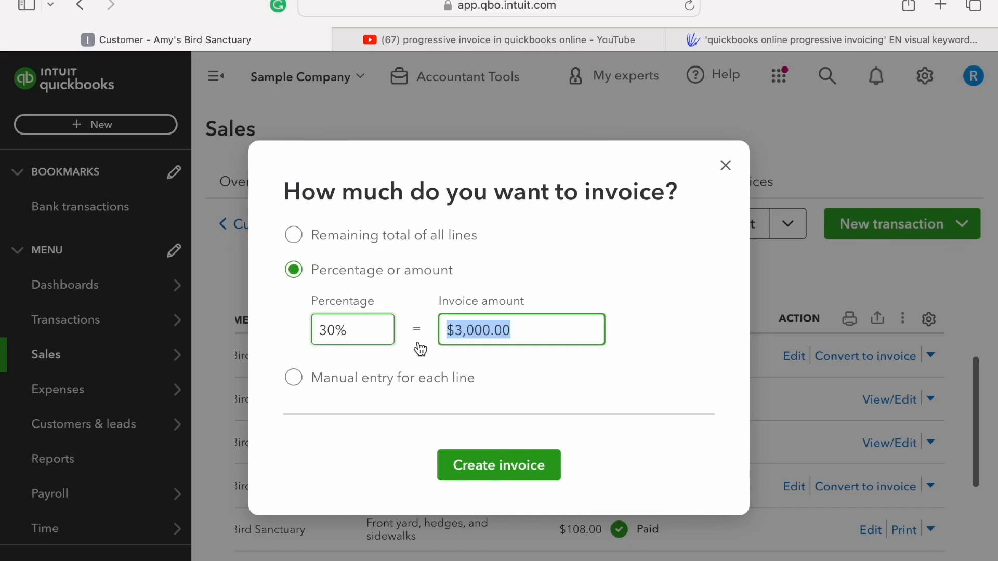
{"action": "left_click", "coordinate": [501, 466]}
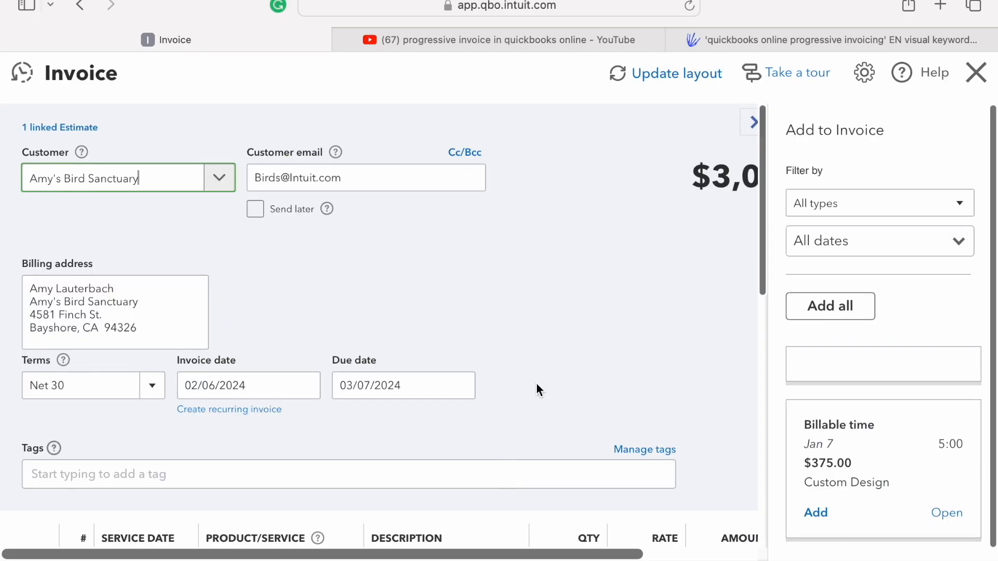
- Collapse the list of suggested additions and set the invoice date to 02/20/2024 and the due date to 02/26/2024
{"action": "left_click", "coordinate": [754, 123]}
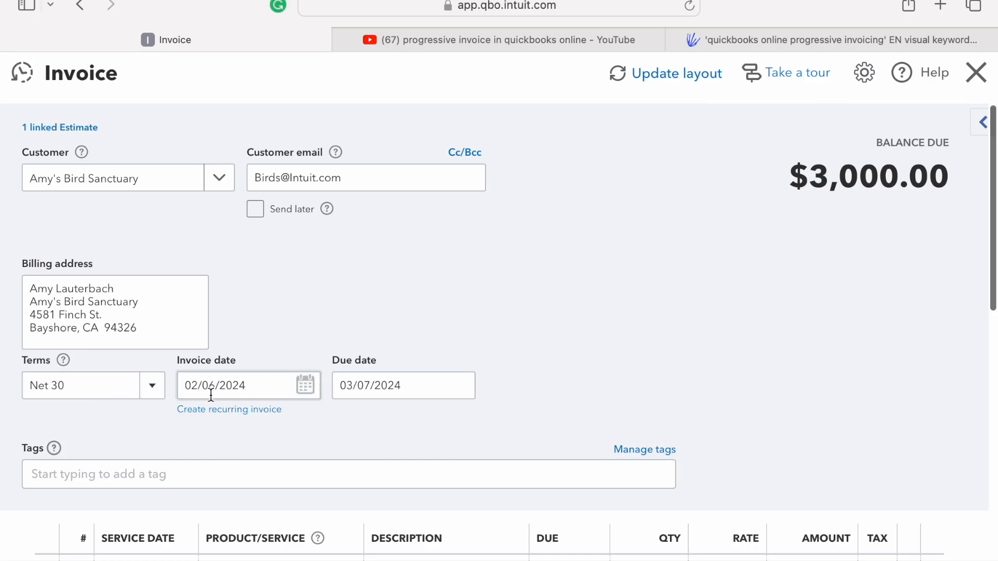
{"action": "scroll", "coordinate": [373, 373], "scroll_direction": "down", "scroll_amount": 2}
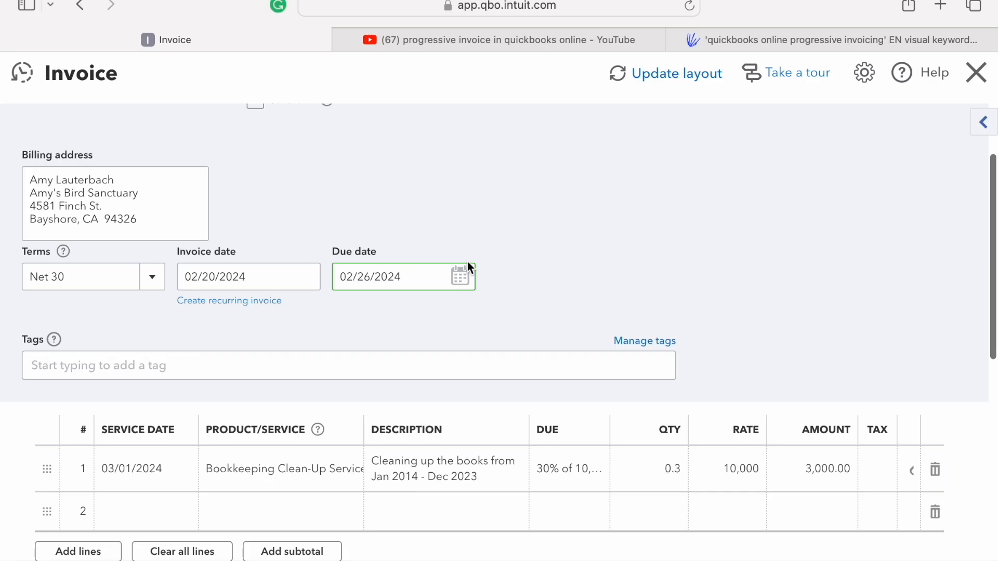
{"action": "scroll", "coordinate": [166, 370], "scroll_direction": "down", "scroll_amount": 2}
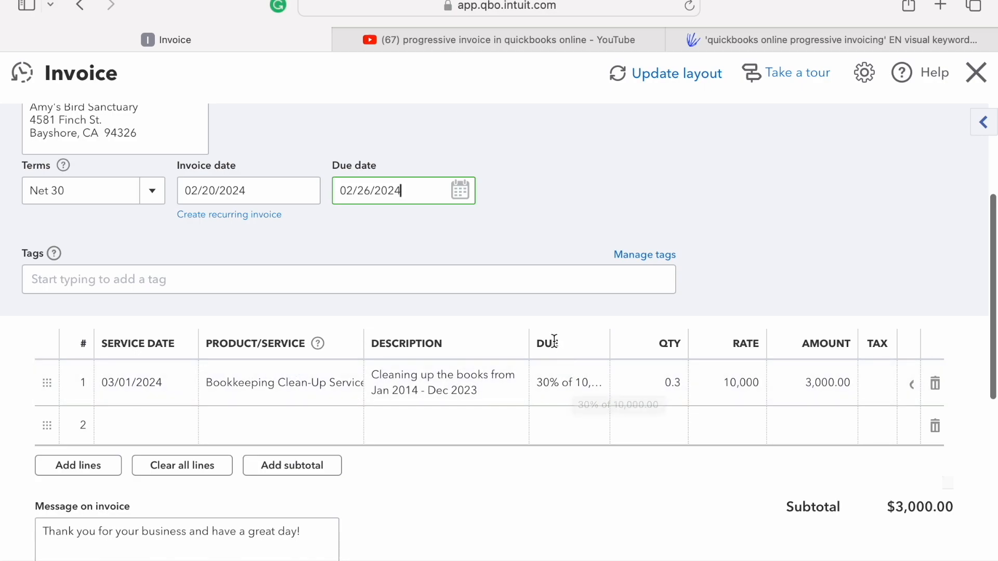
- Check the percent and amount options for the first line's due portion and review the invoice totals
{"action": "left_click", "coordinate": [559, 389]}
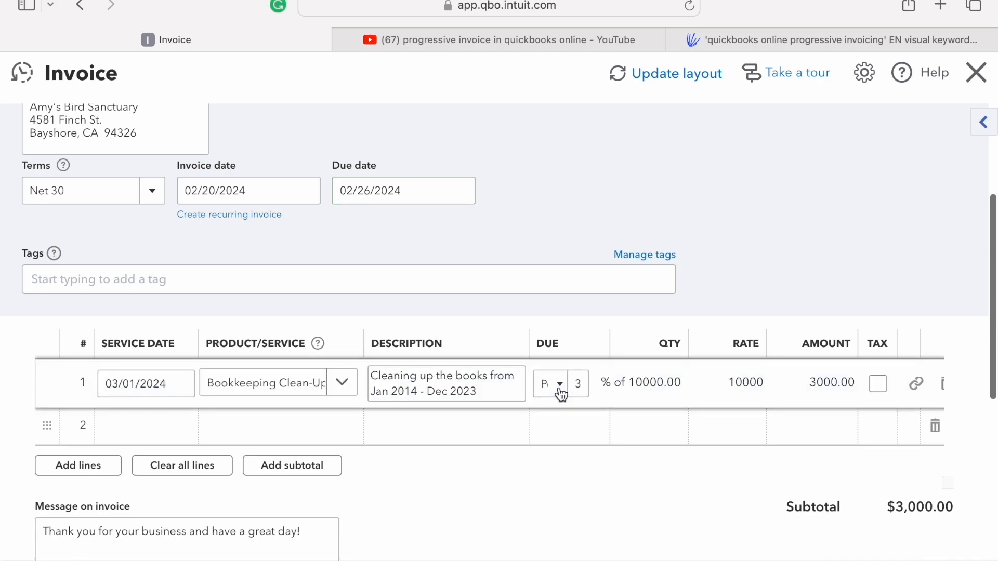
{"action": "left_click", "coordinate": [561, 386]}
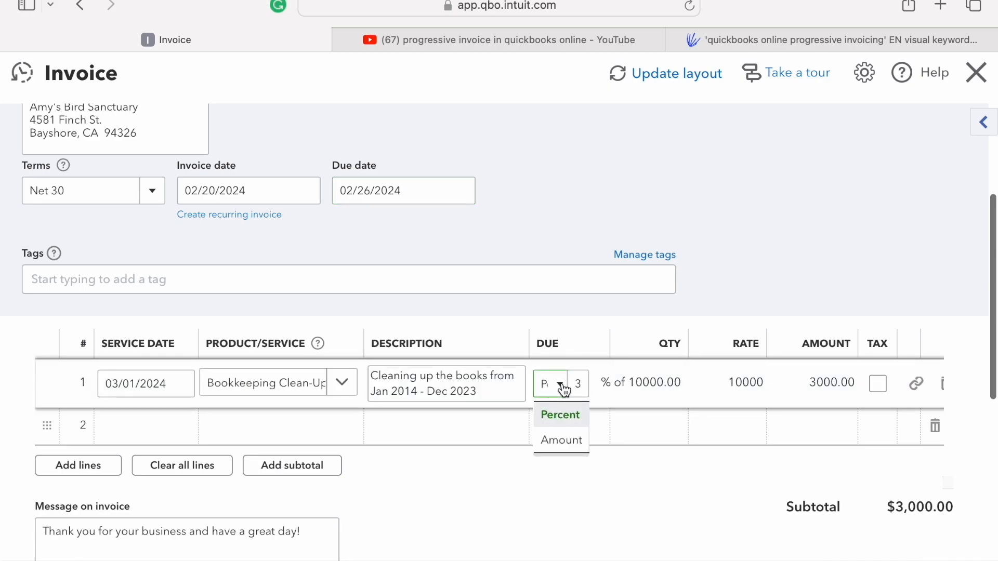
{"action": "left_click", "coordinate": [577, 341]}
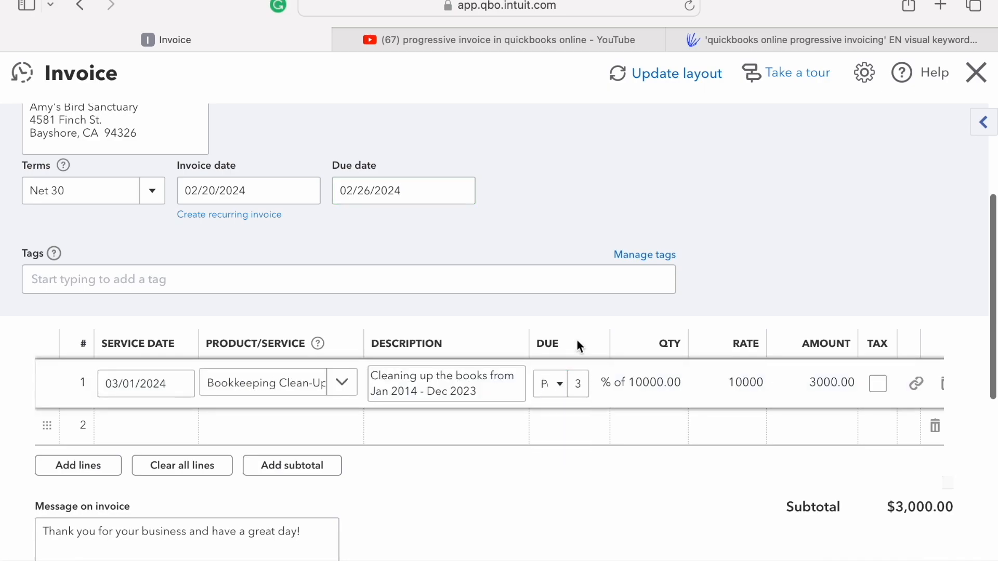
{"action": "scroll", "coordinate": [757, 278], "scroll_direction": "down", "scroll_amount": 1}
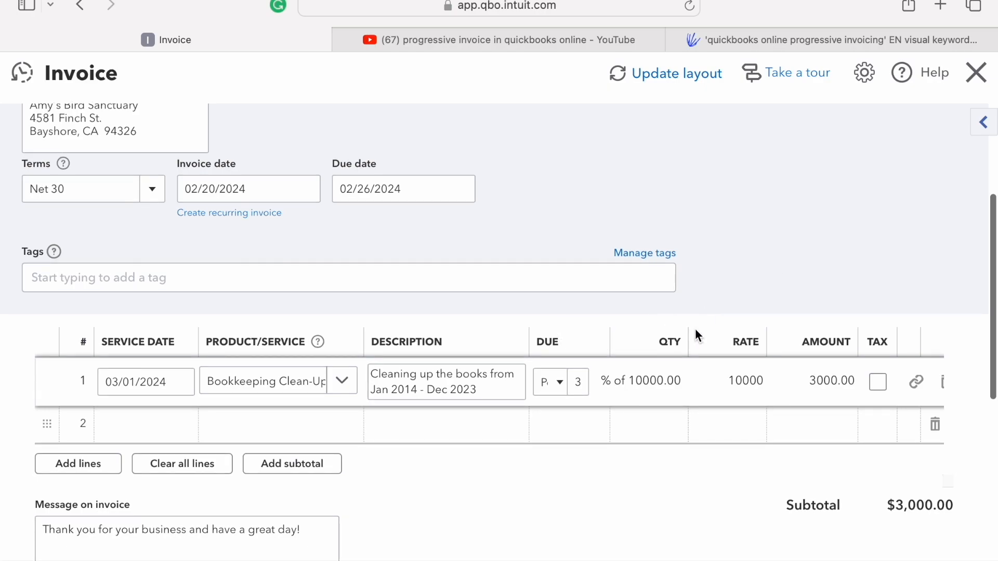
{"action": "scroll", "coordinate": [801, 550], "scroll_direction": "down", "scroll_amount": 7}
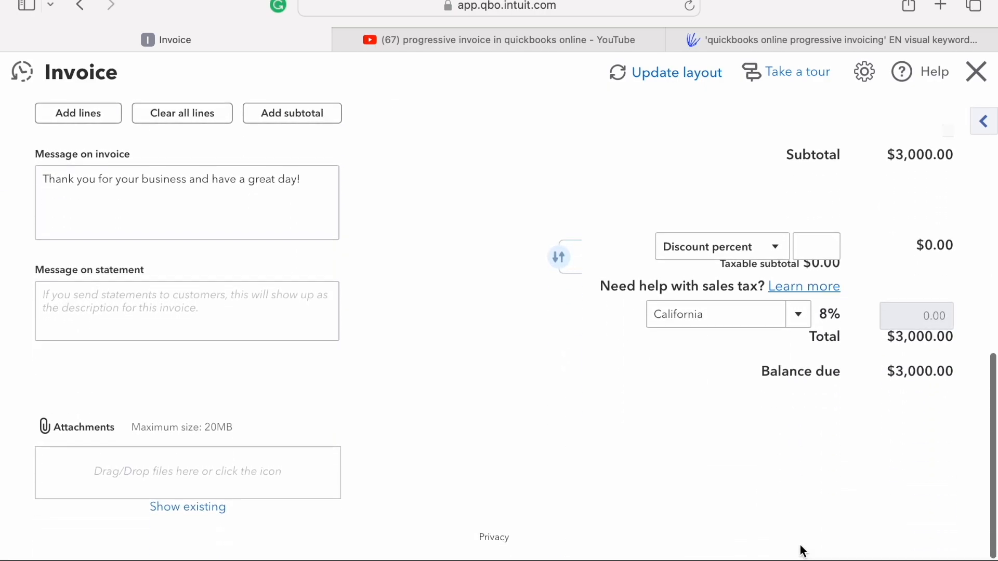
- Save and close the progress invoice after checking the available save options
{"action": "left_click", "coordinate": [968, 560]}
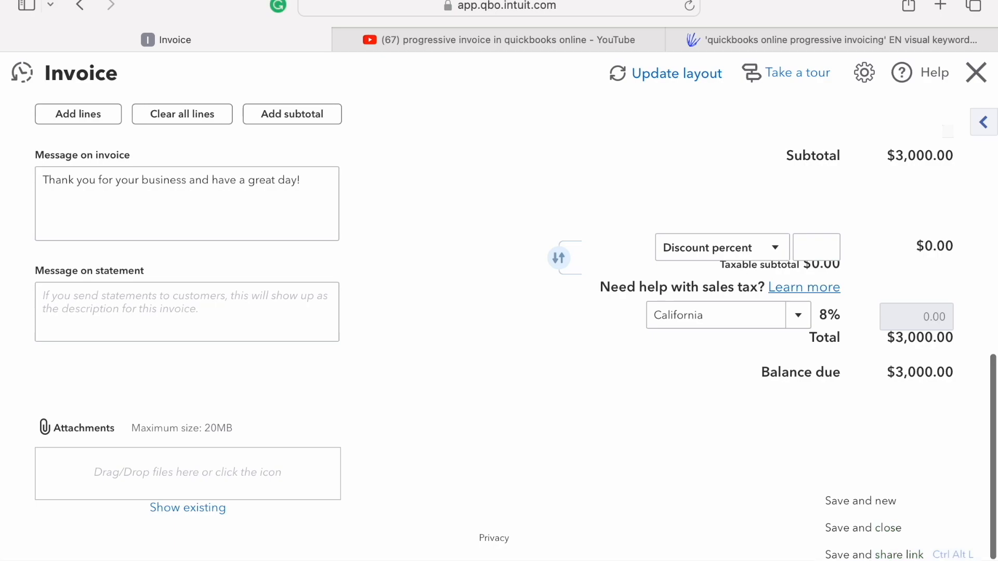
{"action": "left_click", "coordinate": [816, 442]}
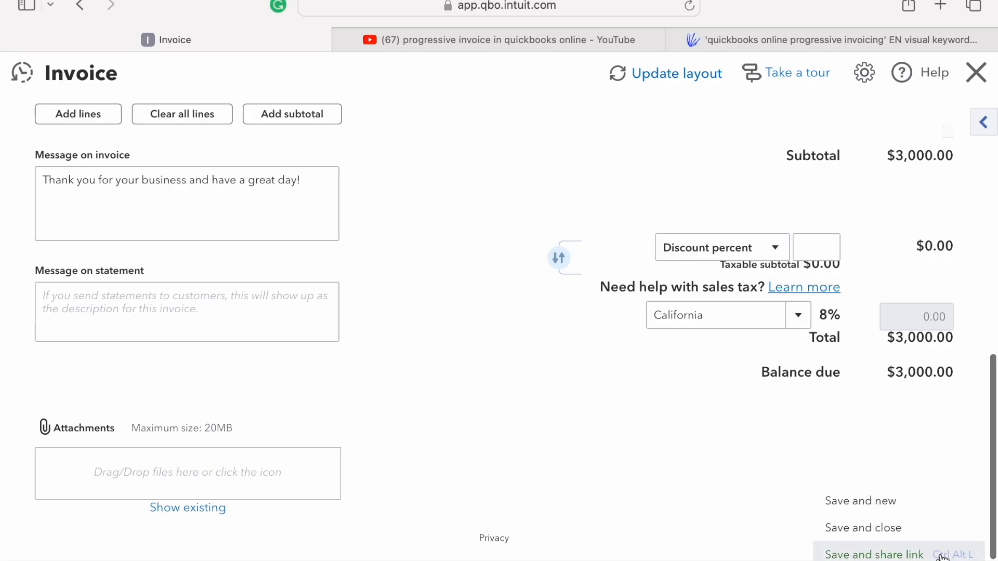
{"action": "left_click", "coordinate": [901, 526]}
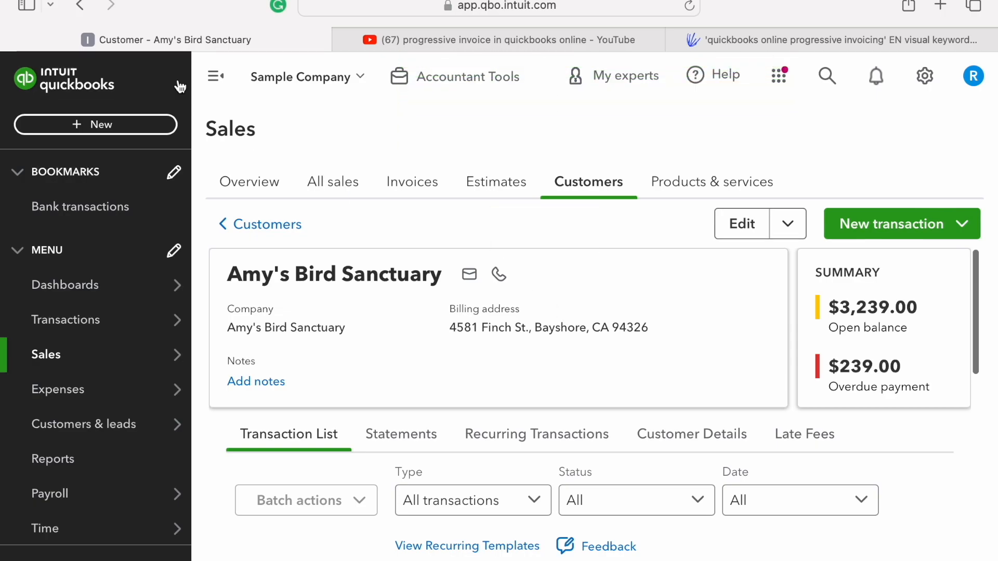
- Create a new received payment for the customer Amy's Bird Sanctuary
{"action": "left_click", "coordinate": [146, 134]}
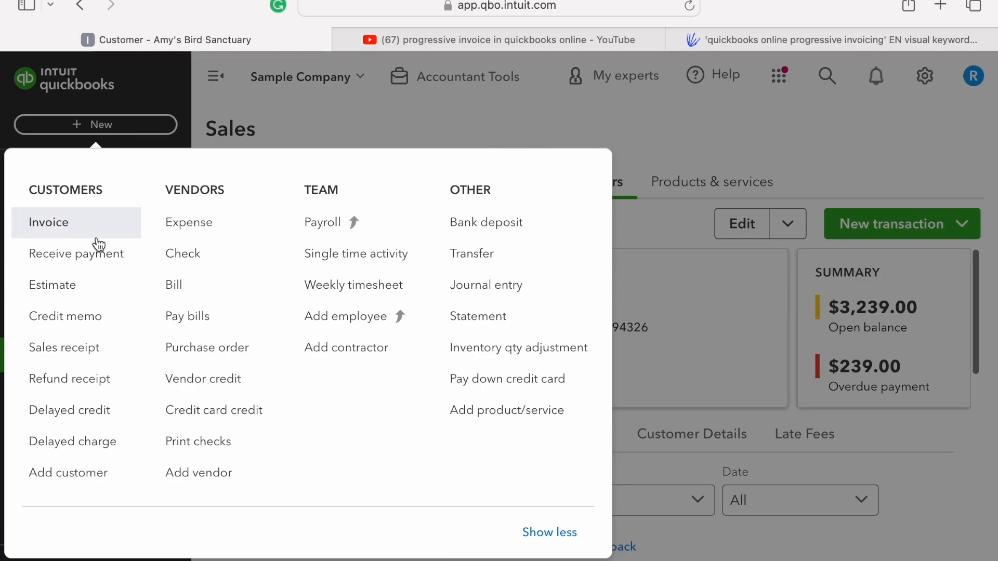
{"action": "left_click", "coordinate": [91, 258]}
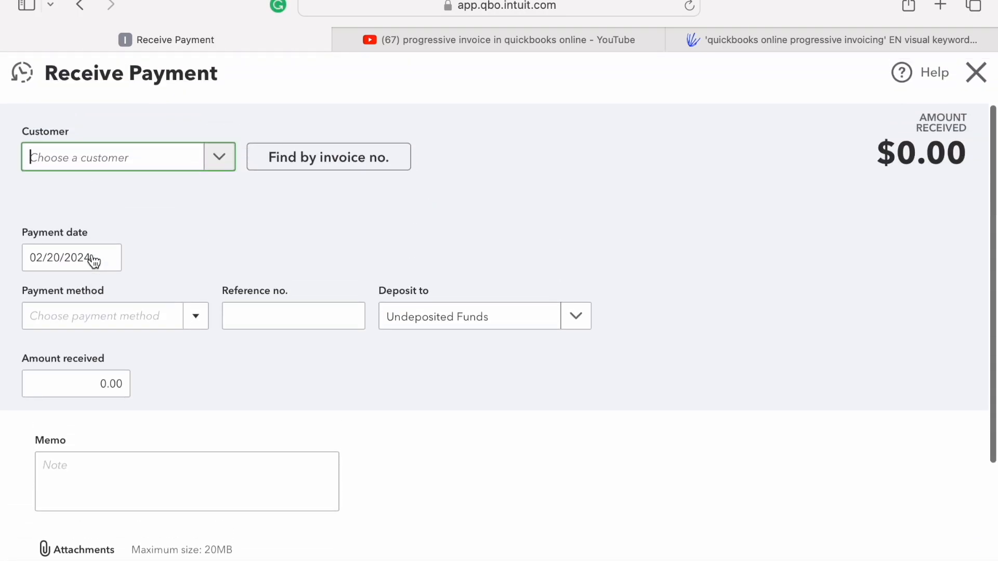
{"action": "type", "text": "amy"}
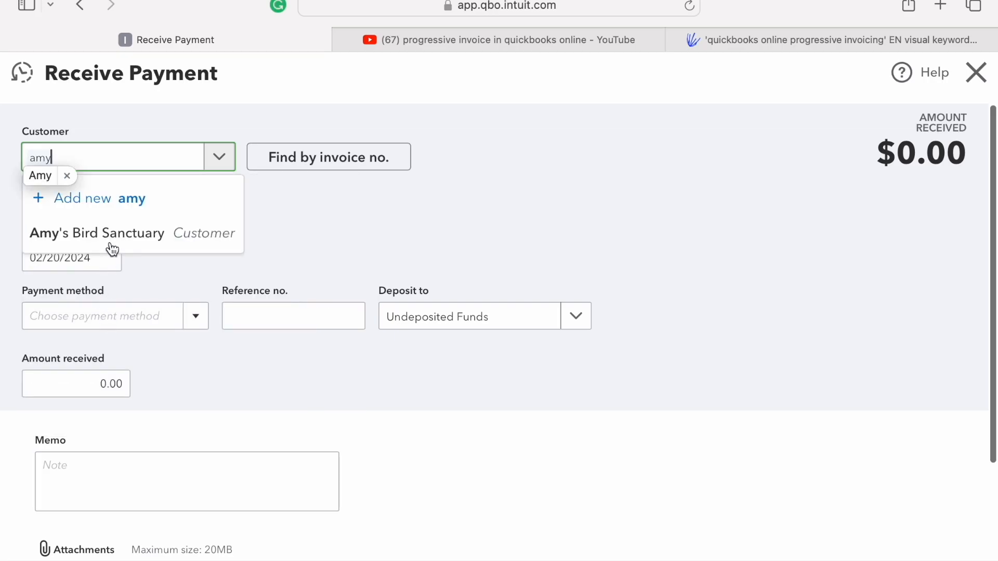
{"action": "left_click", "coordinate": [110, 242]}
- Set the payment method to MasterCard and the payment's reference number to 12345
{"action": "scroll", "coordinate": [284, 259], "scroll_direction": "down", "scroll_amount": 1}
{"action": "left_click", "coordinate": [174, 264]}
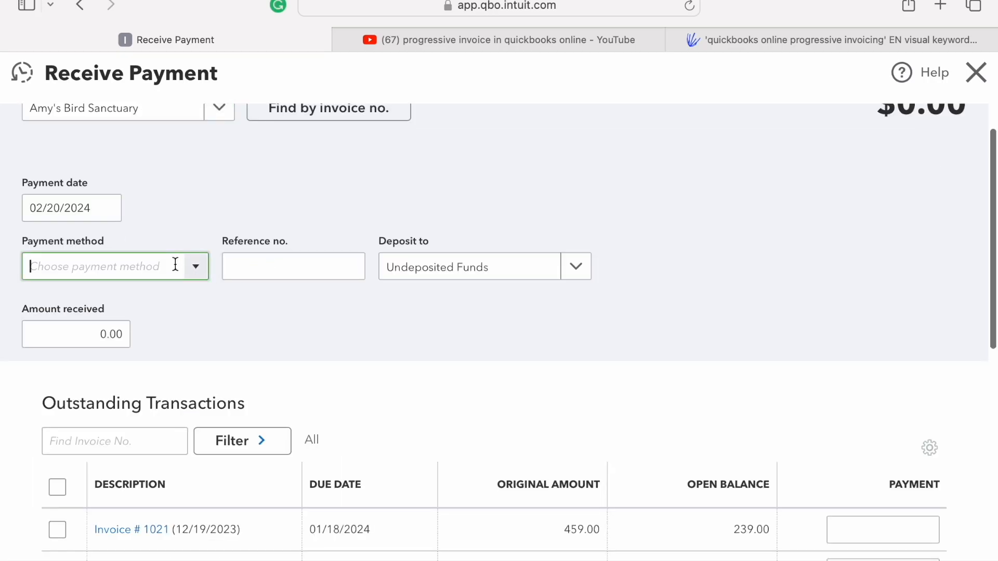
{"action": "type", "text": "mas"}
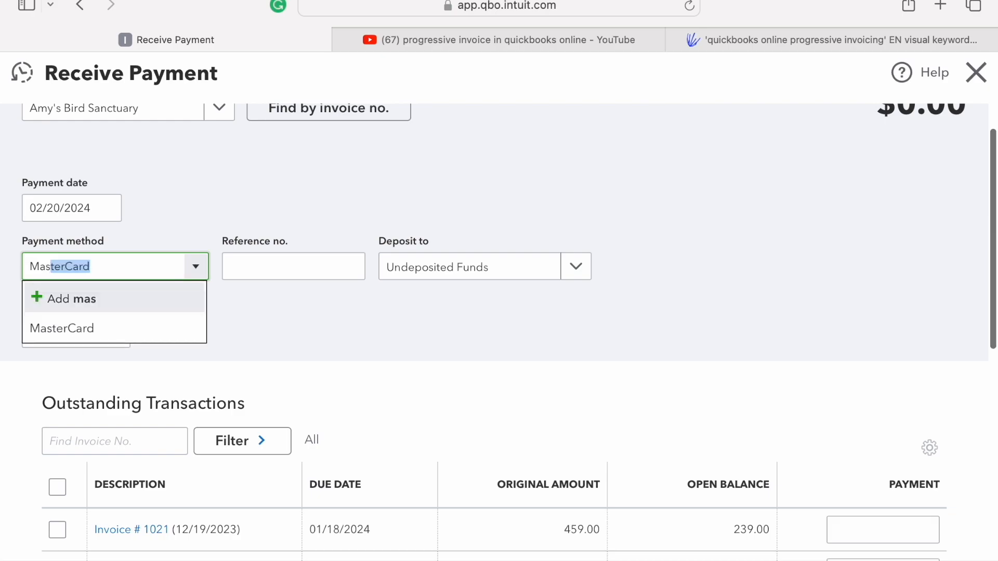
{"action": "key", "text": "Tab"}
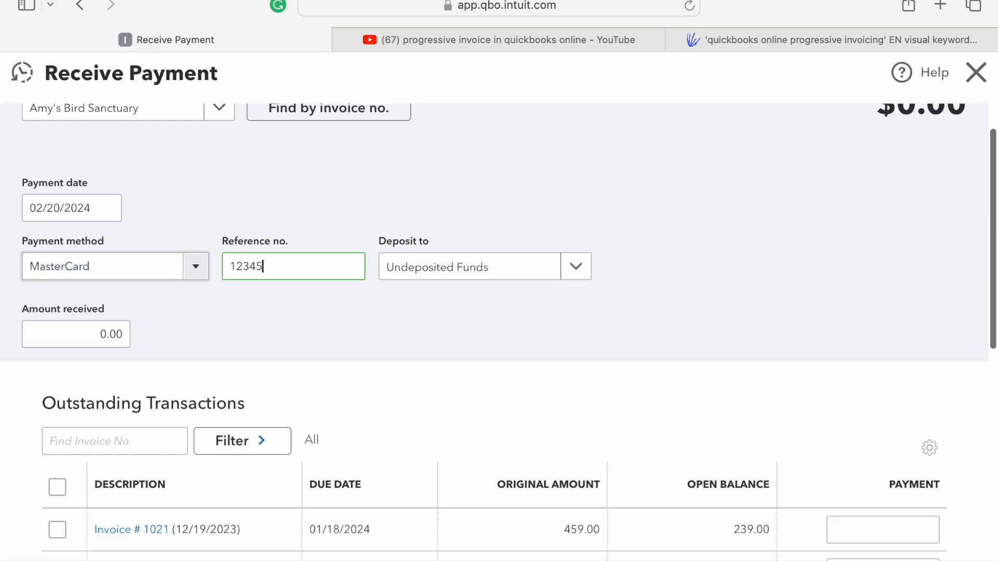
{"action": "key", "text": "Tab"}
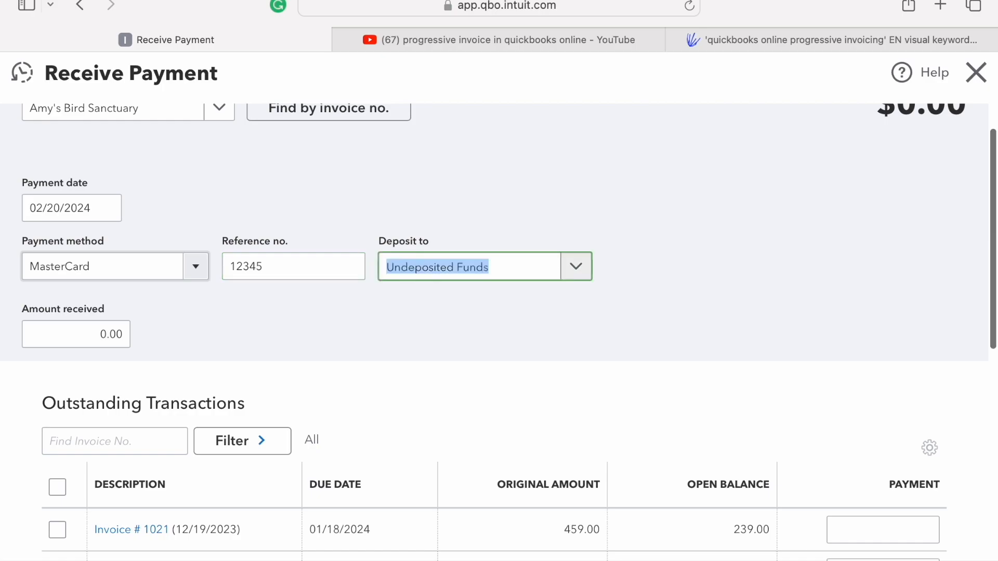
- Deposit the payment to Checking and apply it to the 3,000.00 invoice dated 02/20/2024, saving and closing the payment
{"action": "left_click", "coordinate": [578, 267]}
{"action": "left_click", "coordinate": [425, 343]}
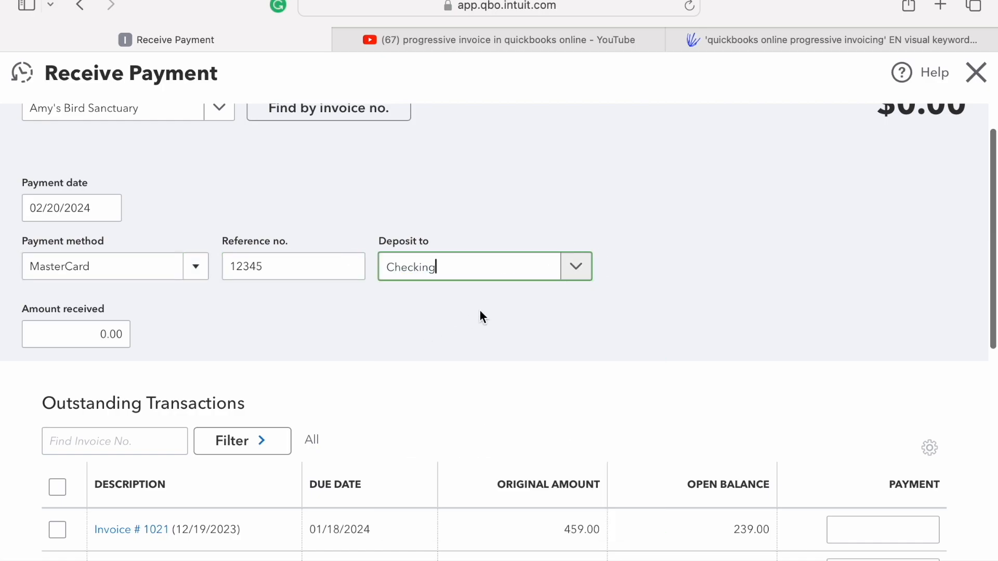
{"action": "scroll", "coordinate": [600, 323], "scroll_direction": "down", "scroll_amount": 6}
{"action": "scroll", "coordinate": [600, 323], "scroll_direction": "up", "scroll_amount": 2}
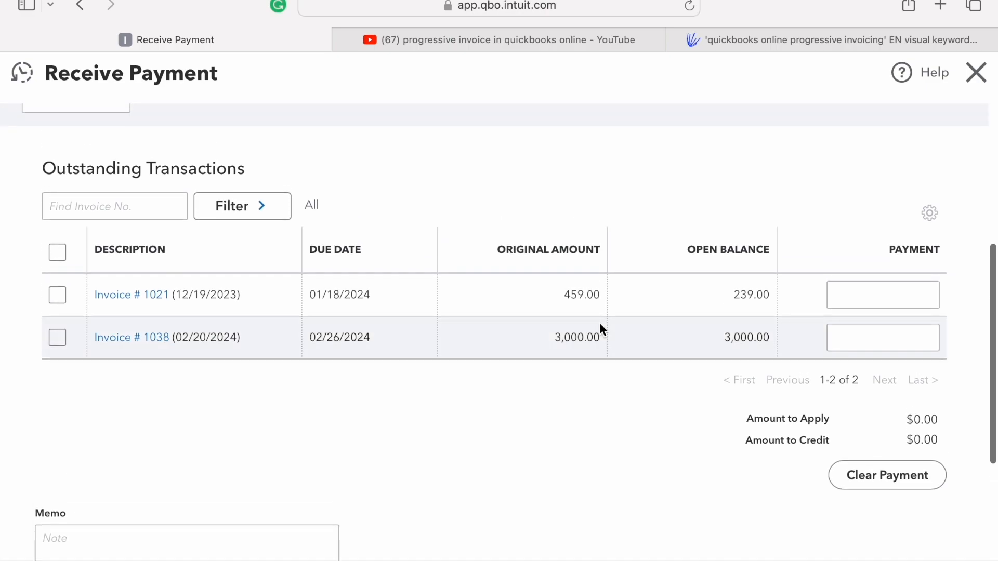
{"action": "left_click", "coordinate": [57, 338]}
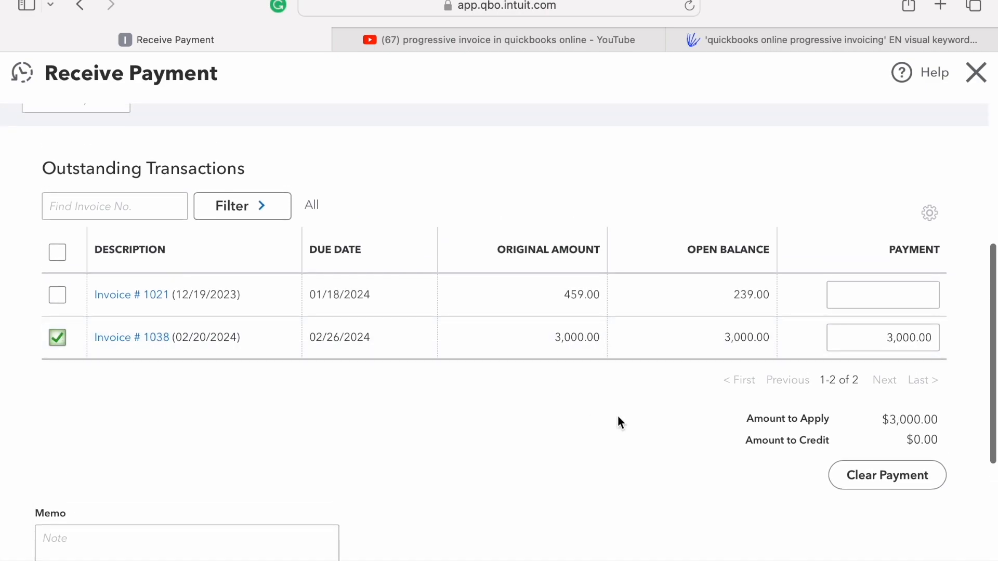
{"action": "scroll", "coordinate": [617, 416], "scroll_direction": "up", "scroll_amount": 2}
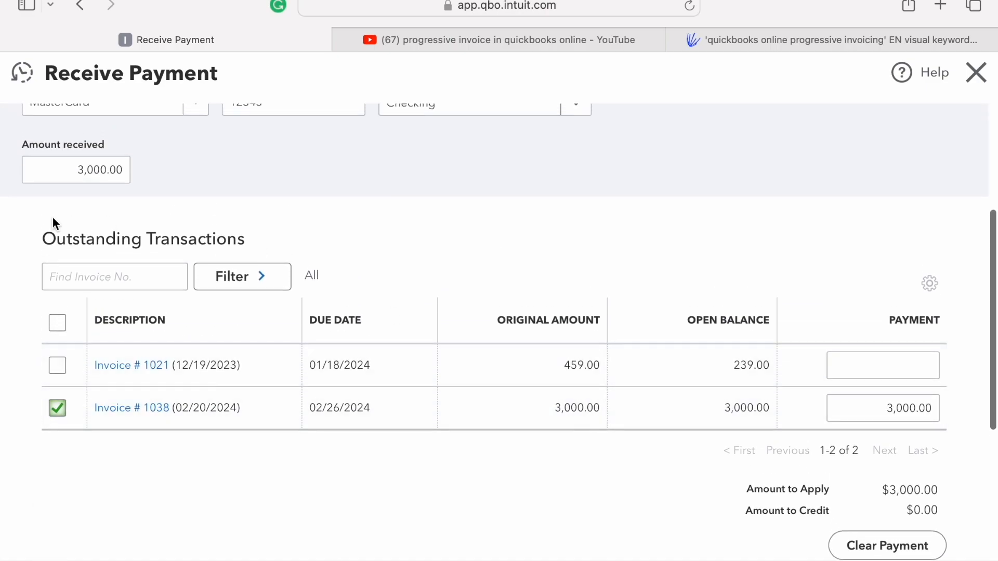
{"action": "scroll", "coordinate": [631, 412], "scroll_direction": "down", "scroll_amount": 2}
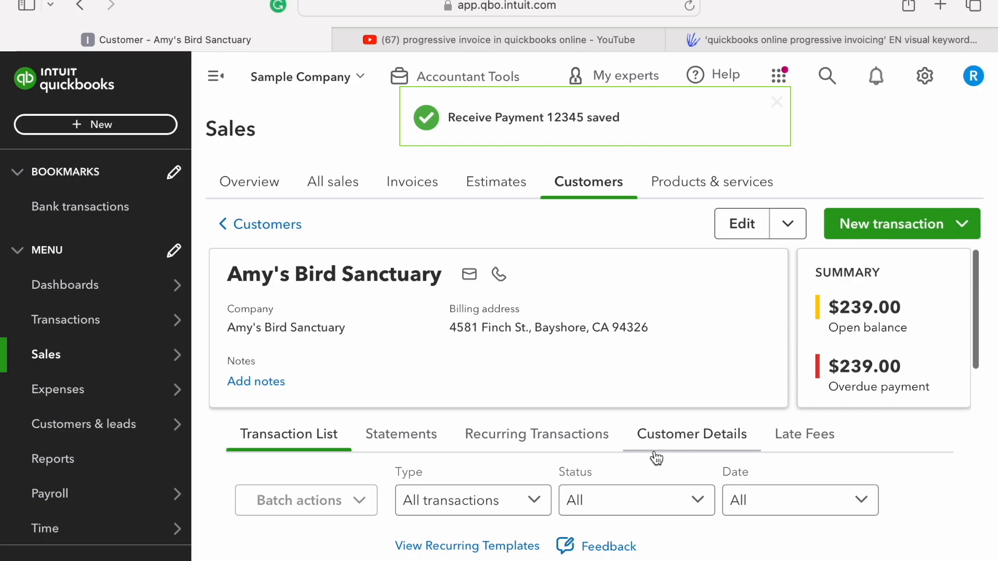
- Review the customer's transaction list and the $10,000.00 Amy's Bird Sanctuary estimate, including its invoiced and remaining amounts
{"action": "scroll", "coordinate": [657, 458], "scroll_direction": "down", "scroll_amount": 3}
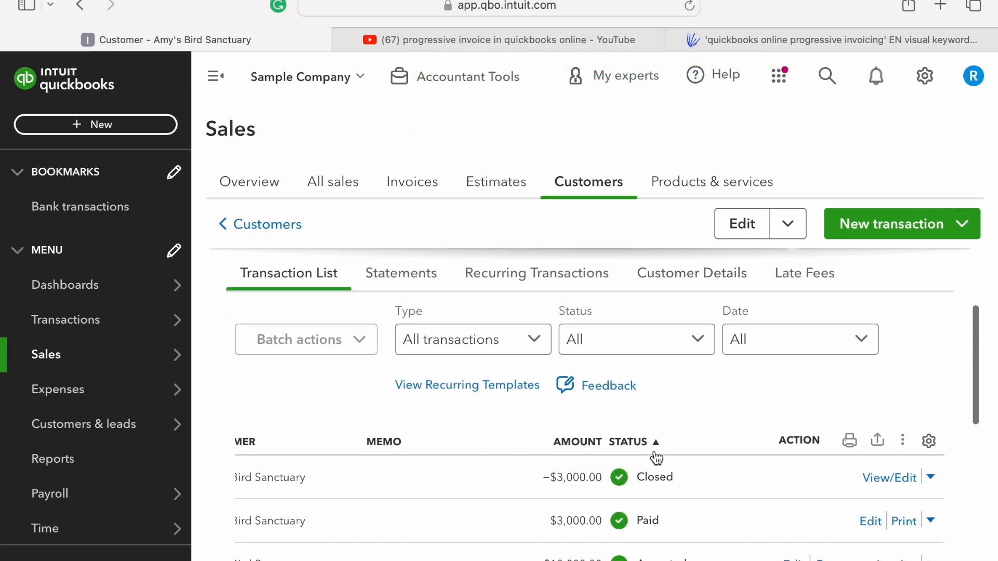
{"action": "left_click", "coordinate": [481, 185]}
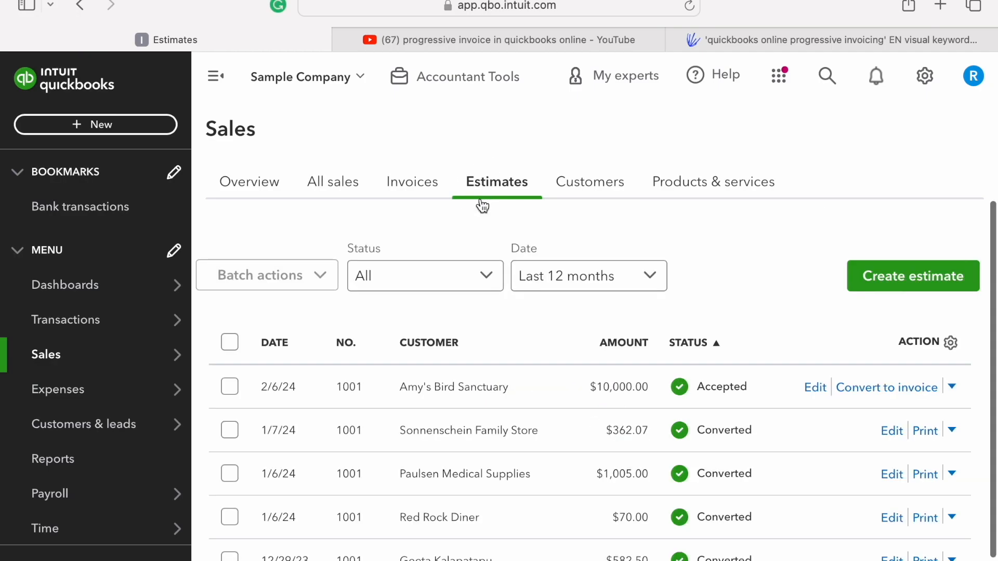
{"action": "left_click", "coordinate": [493, 393]}
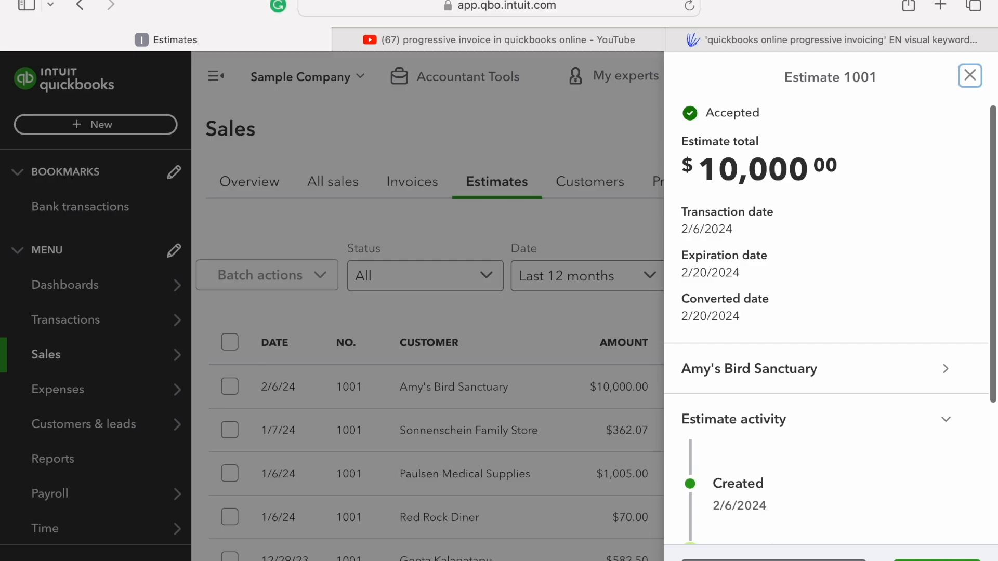
{"action": "left_click", "coordinate": [970, 76]}
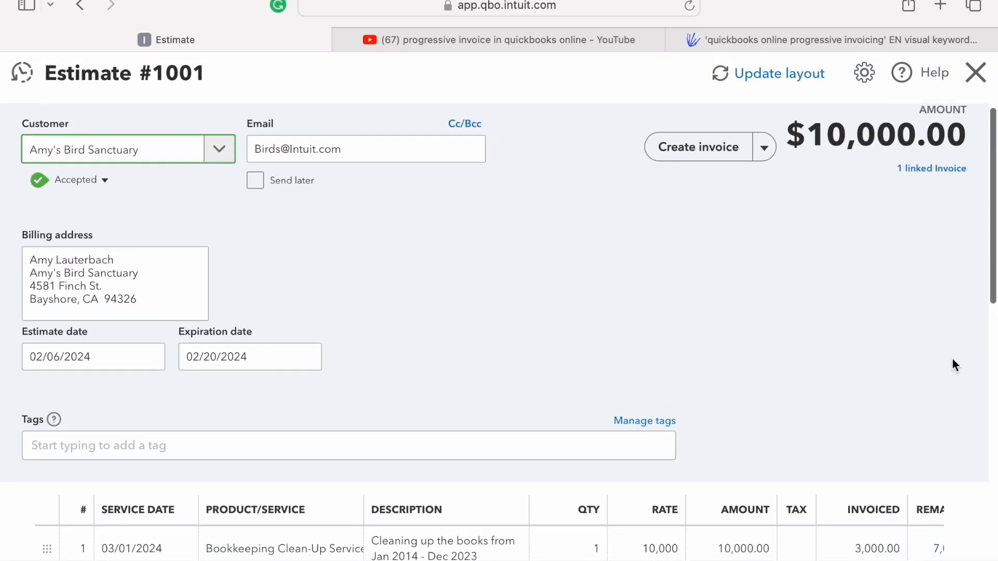
{"action": "scroll", "coordinate": [953, 357], "scroll_direction": "down", "scroll_amount": 10}
{"action": "scroll", "coordinate": [953, 359], "scroll_direction": "down", "scroll_amount": 2}
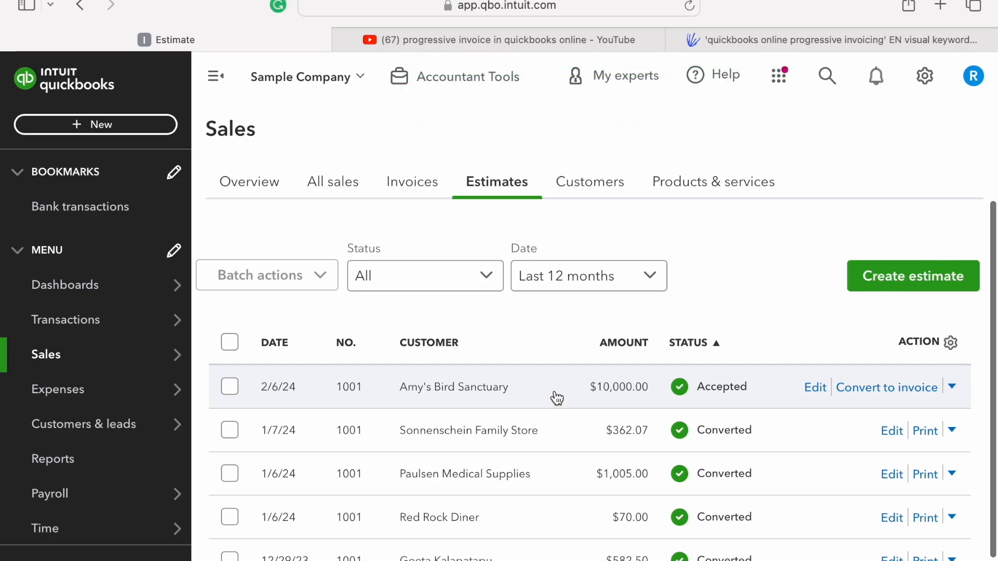
- Open the customer Amy's Bird Sanctuary and convert its $10,000.00 estimate into another invoice for 30%, or $3,000.00
{"action": "left_click", "coordinate": [583, 184]}
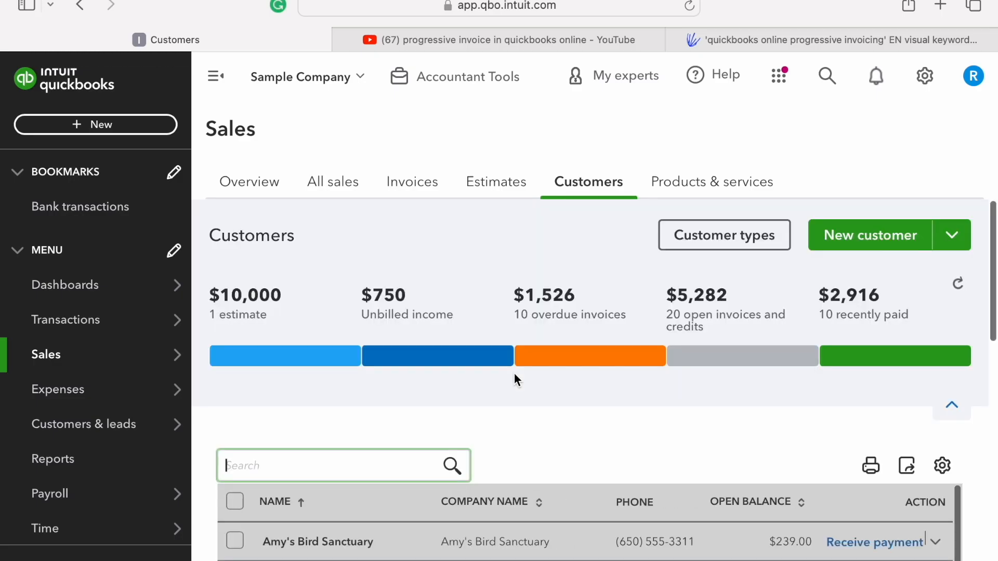
{"action": "scroll", "coordinate": [514, 375], "scroll_direction": "down", "scroll_amount": 2}
{"action": "left_click", "coordinate": [348, 465]}
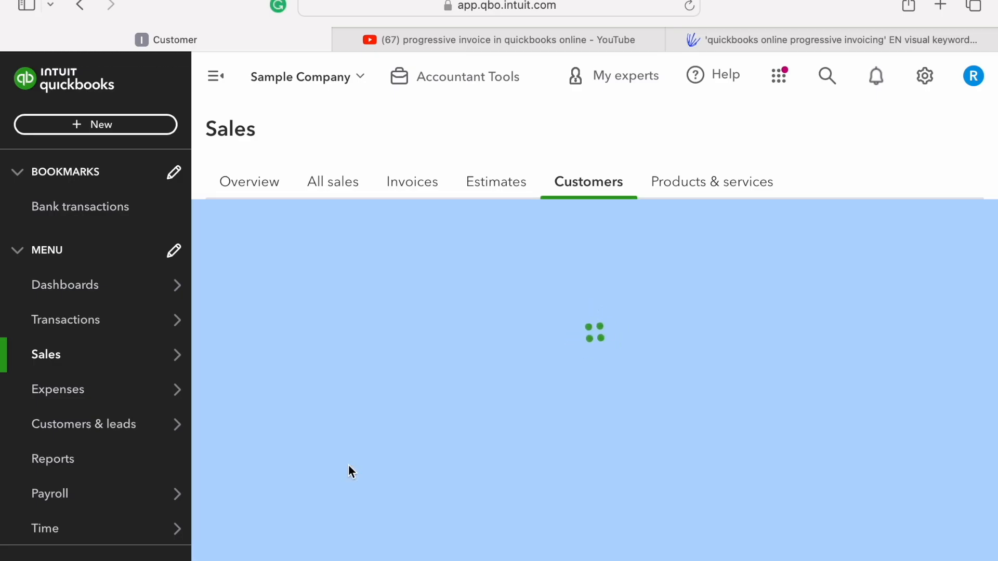
{"action": "scroll", "coordinate": [712, 395], "scroll_direction": "down", "scroll_amount": 5}
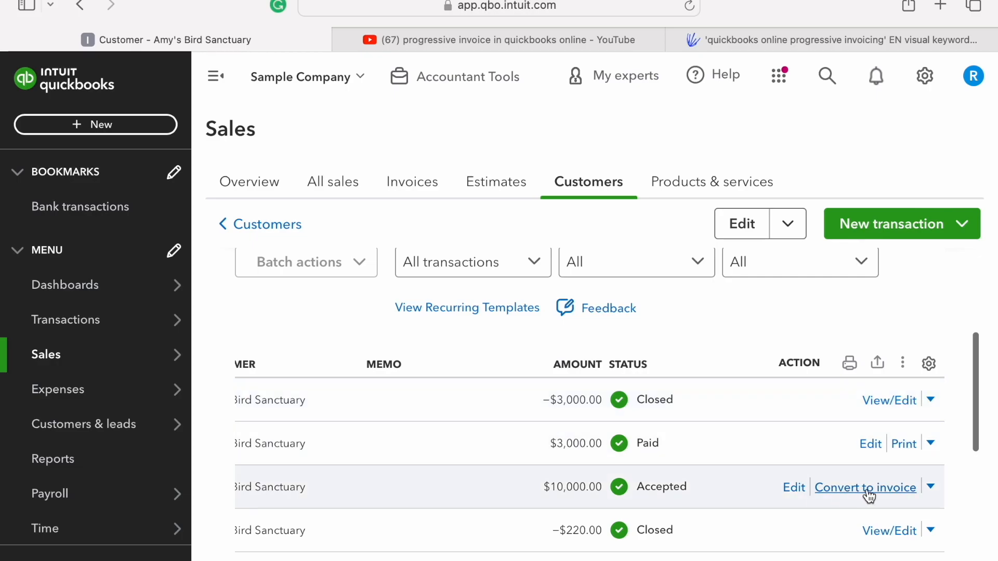
{"action": "left_click", "coordinate": [865, 488]}
{"action": "left_click", "coordinate": [326, 339]}
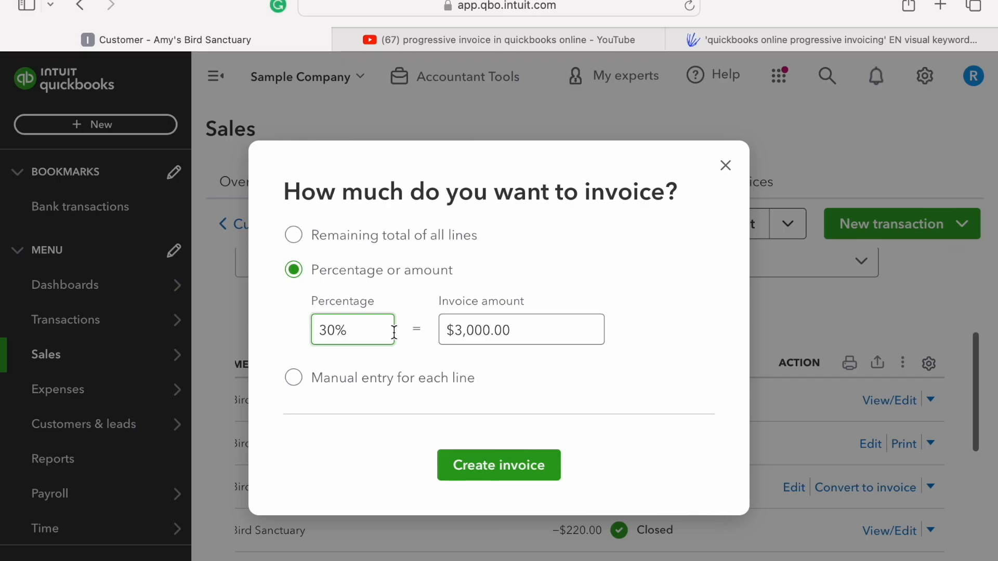
{"action": "left_click", "coordinate": [515, 475]}
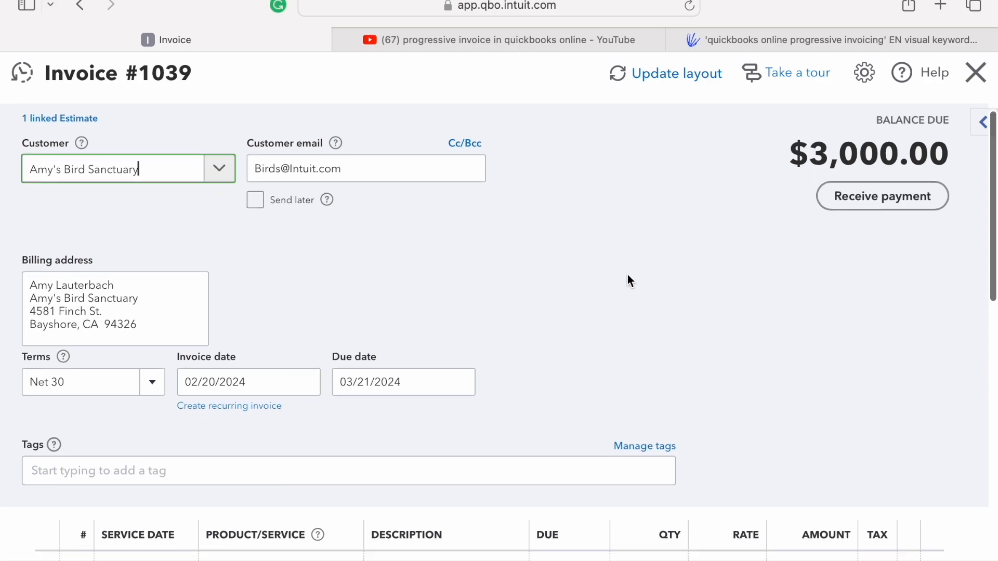
- Set the invoice date to 03/20/2024 and the due date to 03/26/2024, and save and close the invoice
{"action": "scroll", "coordinate": [628, 274], "scroll_direction": "down", "scroll_amount": 5}
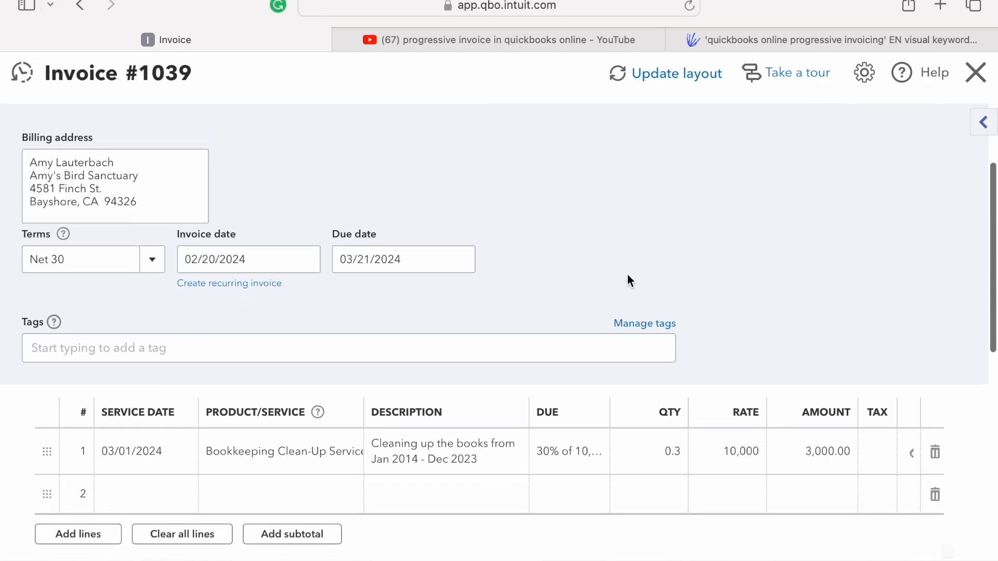
{"action": "left_click", "coordinate": [307, 260]}
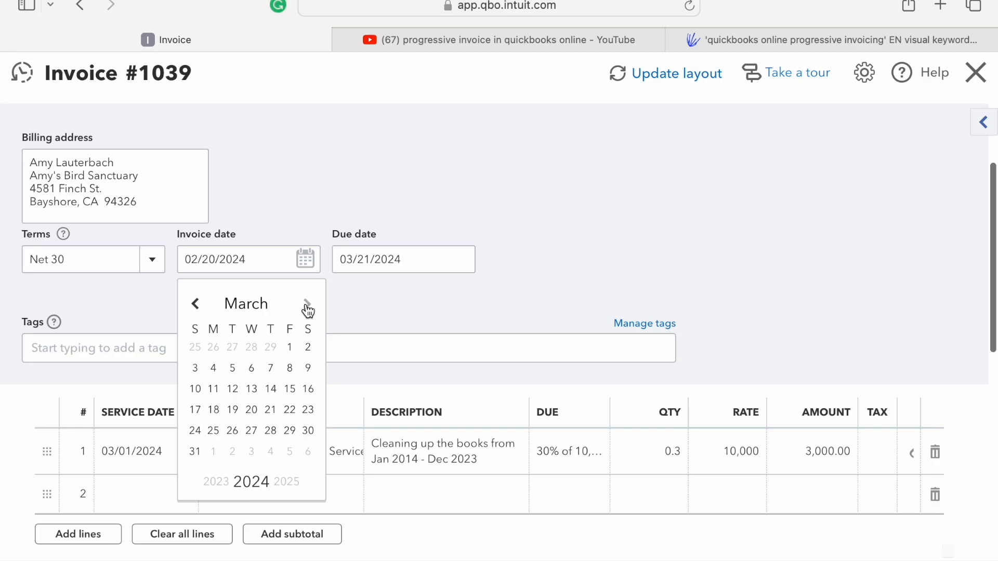
{"action": "left_click", "coordinate": [308, 309]}
{"action": "left_click", "coordinate": [213, 347]}
{"action": "scroll", "coordinate": [520, 379], "scroll_direction": "down", "scroll_amount": 10}
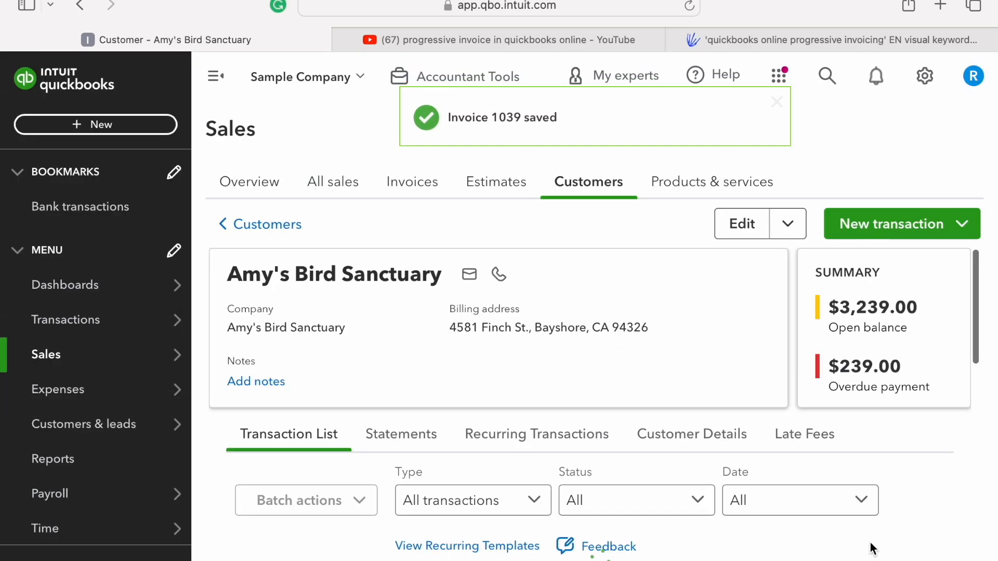
- Start receiving payment for the open $3,000.00 invoice and set the payment method to MasterCard
{"action": "scroll", "coordinate": [617, 313], "scroll_direction": "down", "scroll_amount": 5}
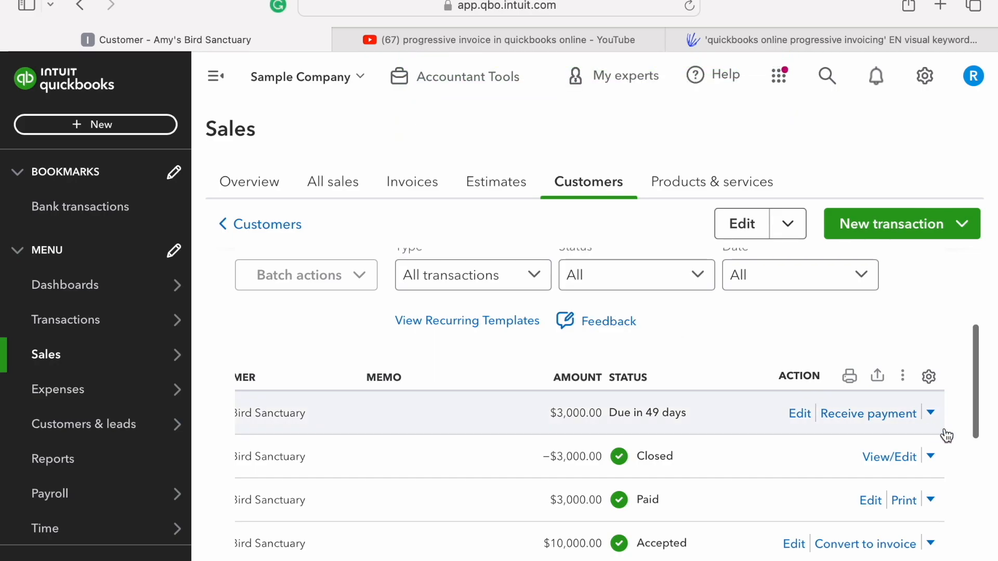
{"action": "left_click", "coordinate": [885, 416]}
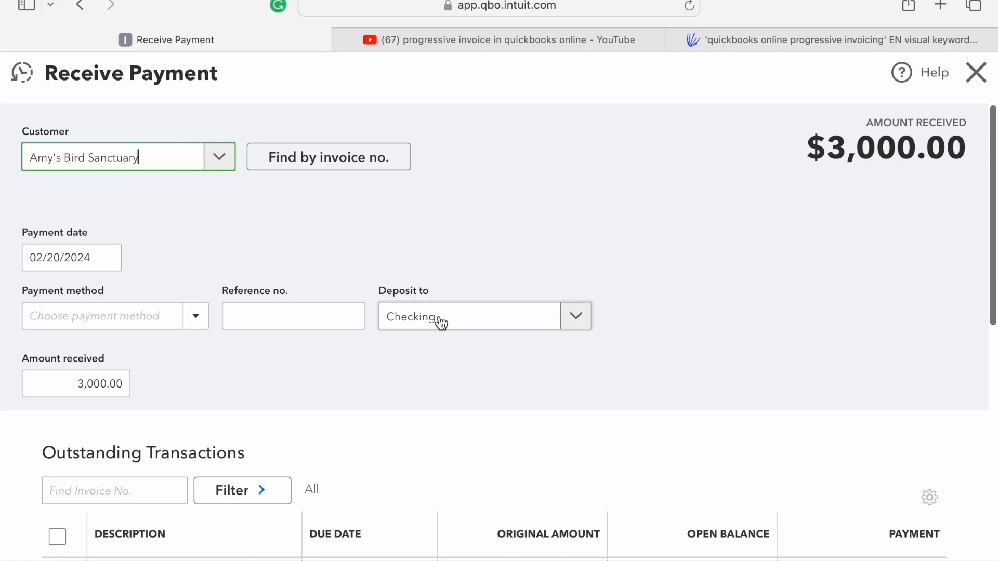
{"action": "left_click", "coordinate": [96, 322]}
{"action": "type", "text": "Master"}
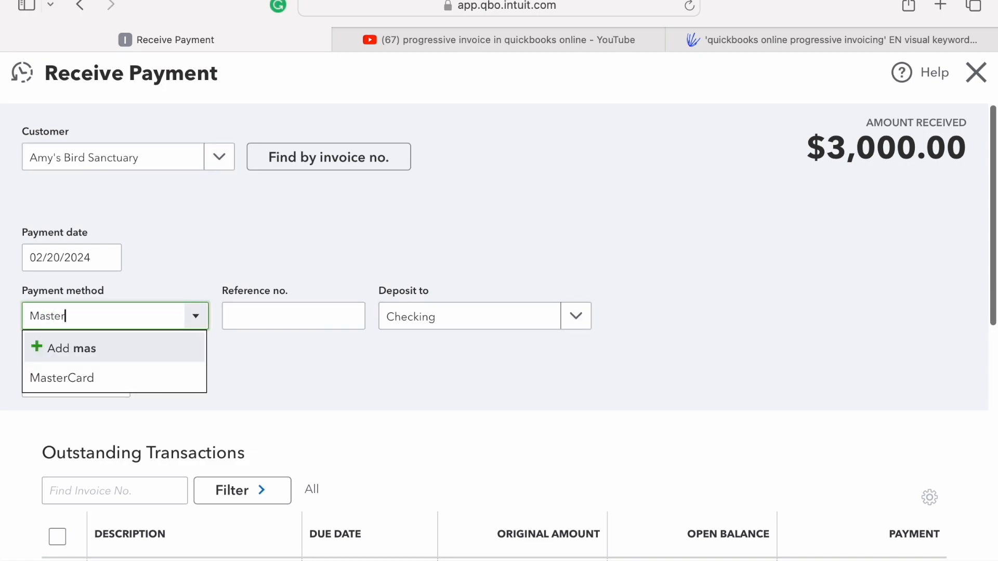
{"action": "left_click", "coordinate": [58, 383]}
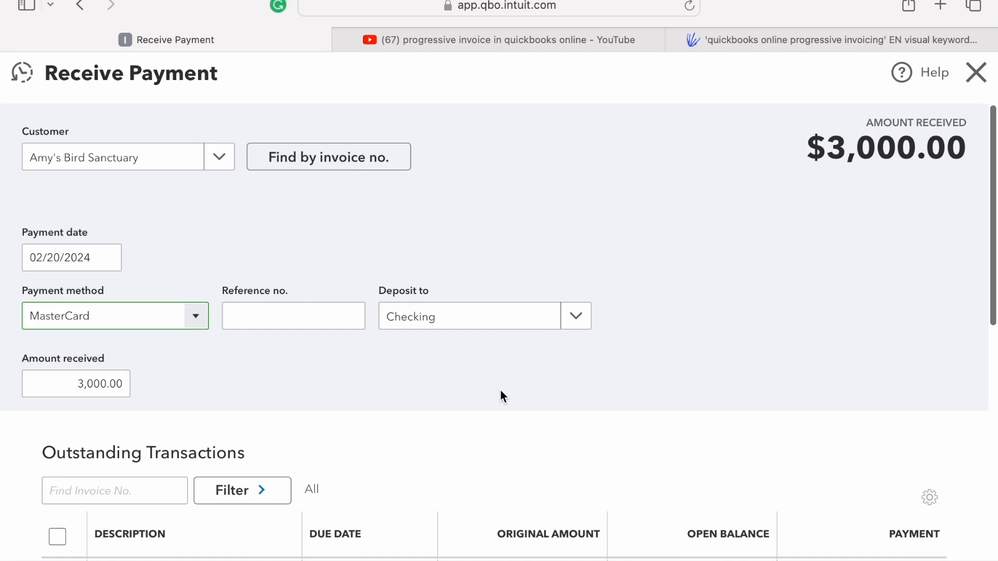
- Check which outstanding invoice the 3,000.00 payment is applied to, and save and close the payment
{"action": "scroll", "coordinate": [500, 397], "scroll_direction": "down", "scroll_amount": 4}
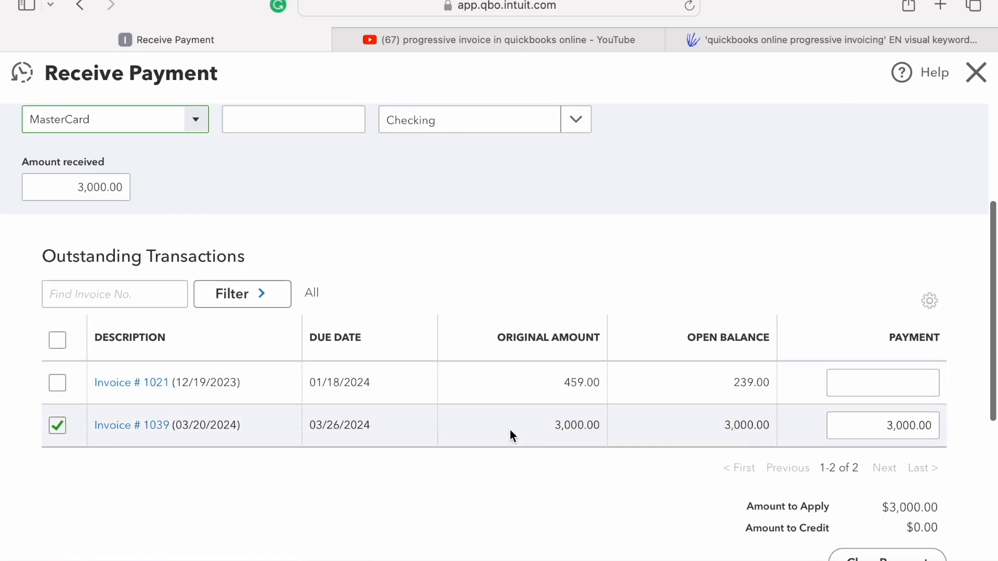
{"action": "scroll", "coordinate": [594, 394], "scroll_direction": "up", "scroll_amount": 2}
{"action": "scroll", "coordinate": [647, 385], "scroll_direction": "down", "scroll_amount": 7}
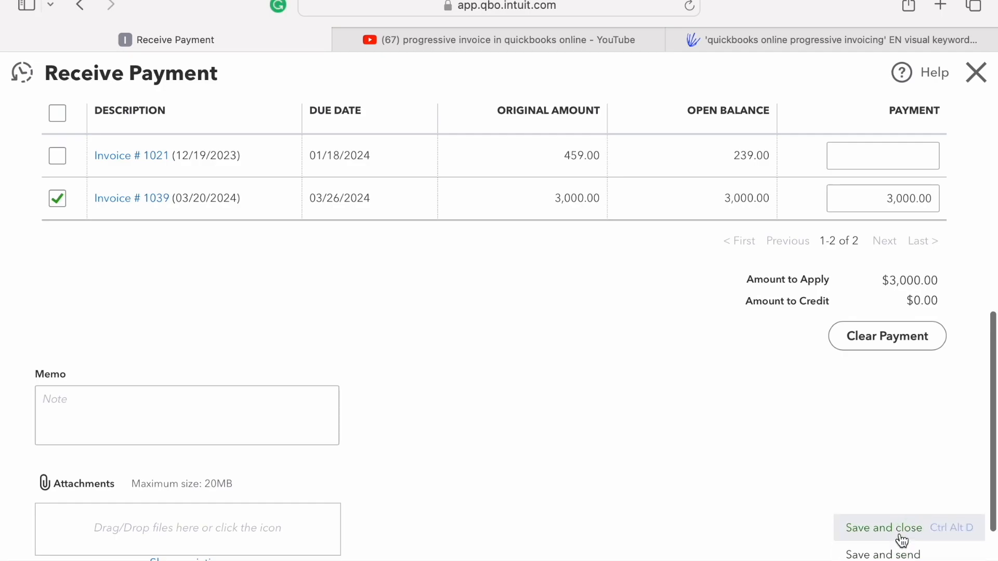
{"action": "left_click", "coordinate": [901, 536]}
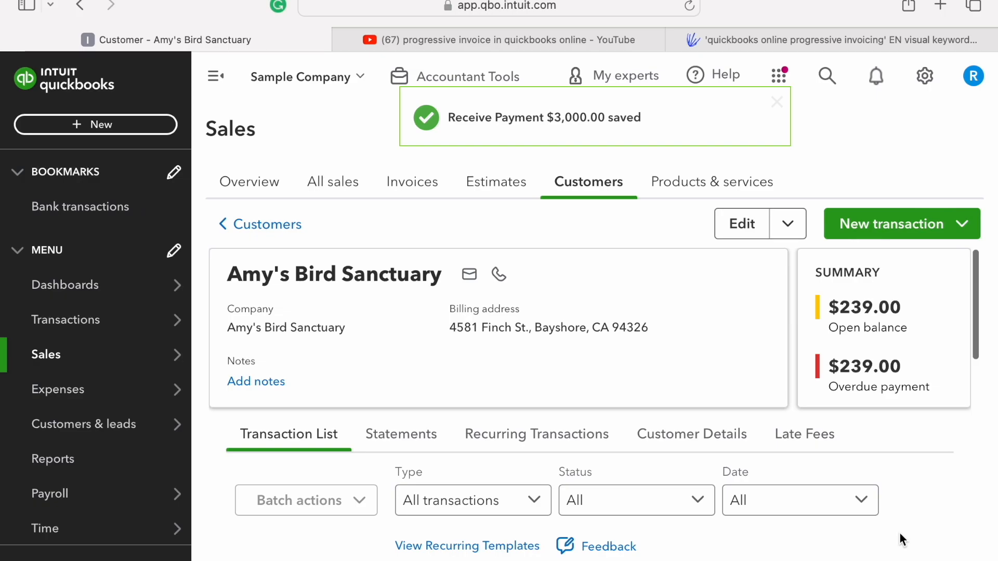
- Convert the customer's accepted $10,000.00 estimate into a further invoice with an invoice amount of $4,000
{"action": "scroll", "coordinate": [900, 533], "scroll_direction": "down", "scroll_amount": 4}
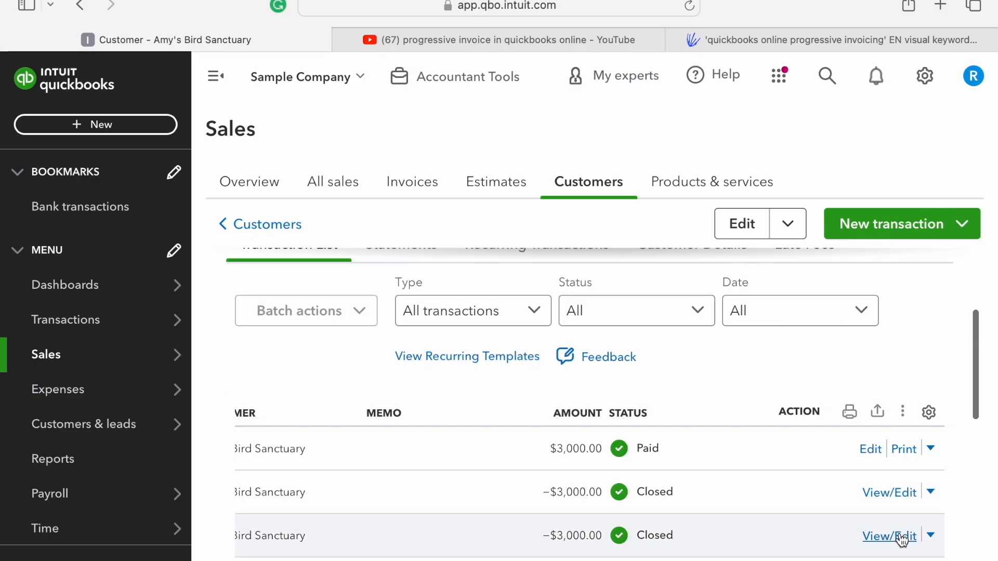
{"action": "scroll", "coordinate": [903, 540], "scroll_direction": "up", "scroll_amount": 3}
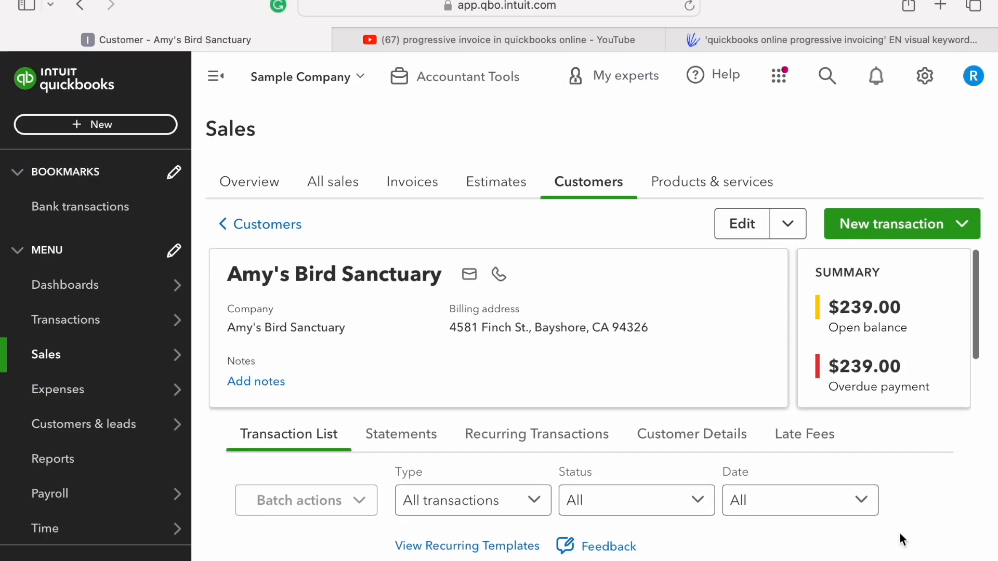
{"action": "scroll", "coordinate": [900, 534], "scroll_direction": "down", "scroll_amount": 5}
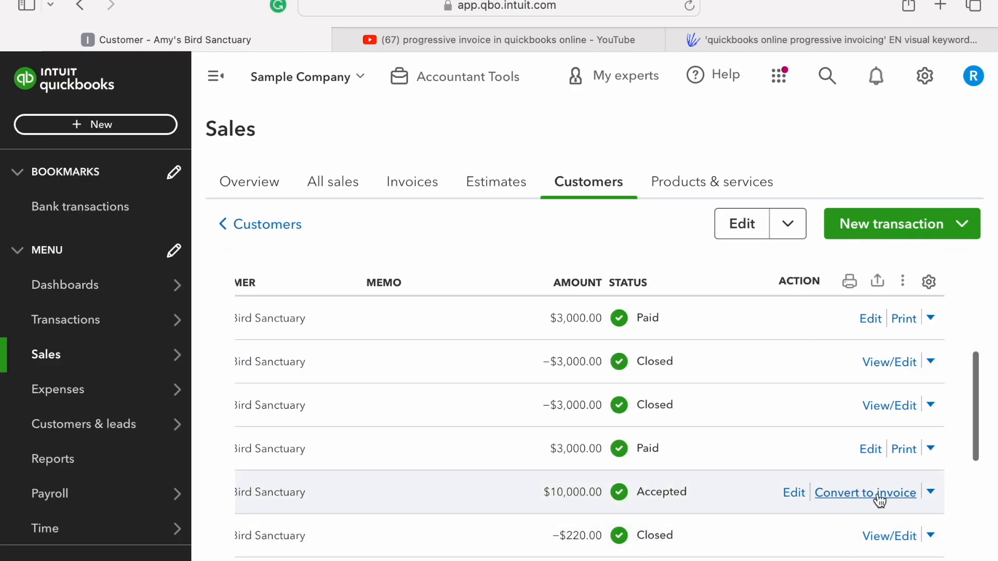
{"action": "left_click", "coordinate": [879, 497]}
{"action": "left_click", "coordinate": [522, 330]}
{"action": "key", "text": "BackSpace"}
{"action": "key", "text": "BackSpace"}
{"action": "key", "text": "BackSpace"}
{"action": "key", "text": "BackSpace"}
{"action": "key", "text": "BackSpace"}
{"action": "key", "text": "BackSpace"}
{"action": "key", "text": "BackSpace"}
{"action": "key", "text": "BackSpace"}
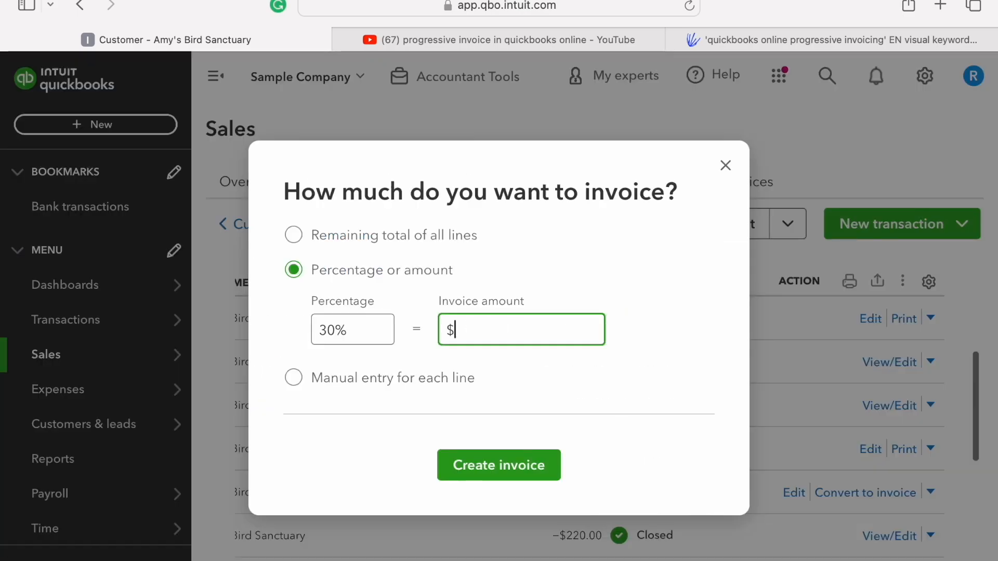
{"action": "type", "text": "4000"}
{"action": "key", "text": "Tab"}
{"action": "left_click", "coordinate": [519, 475]}
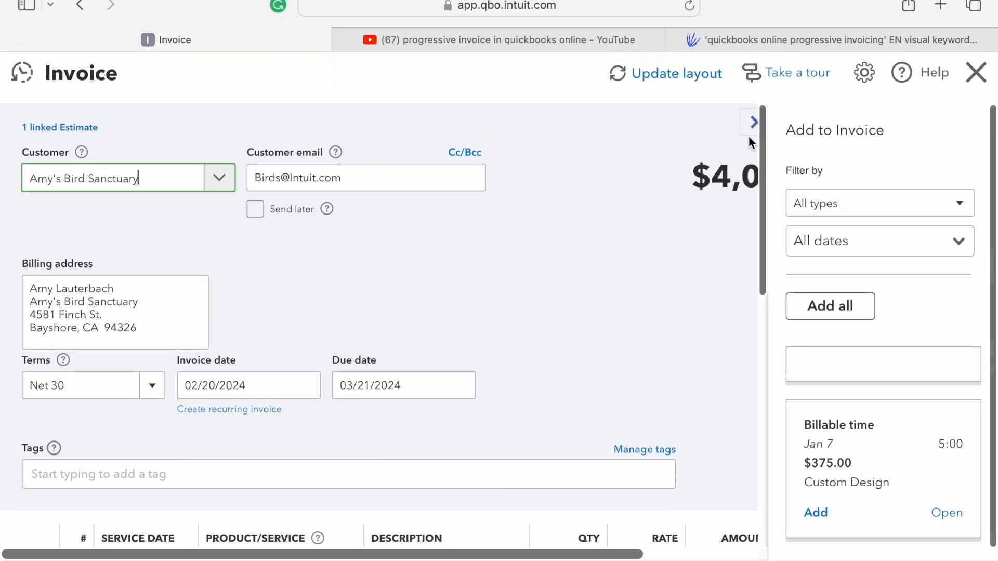
- Hide the suggested billable items and review the new invoice's line item, due portion and totals
{"action": "left_click", "coordinate": [753, 123]}
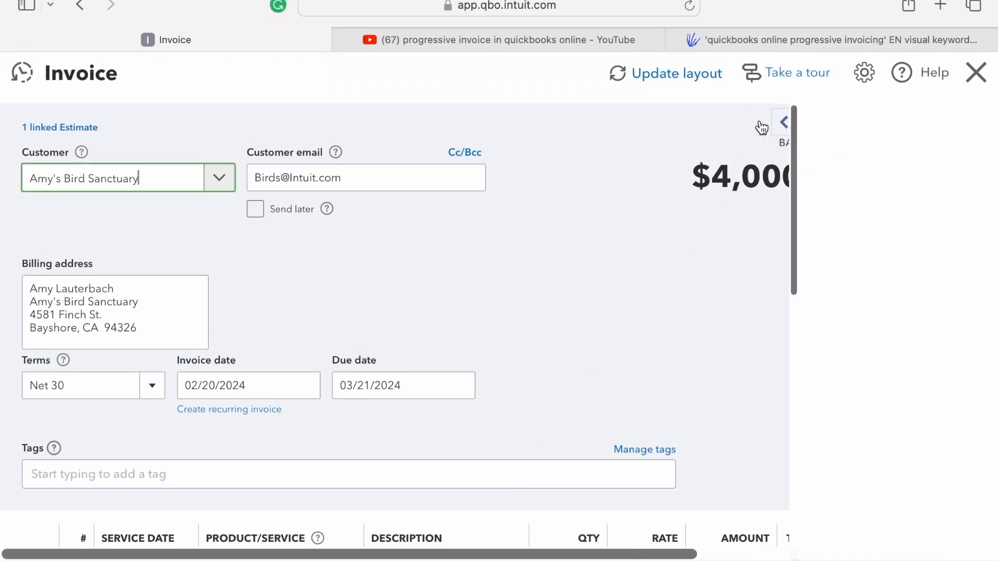
{"action": "scroll", "coordinate": [653, 321], "scroll_direction": "down", "scroll_amount": 7}
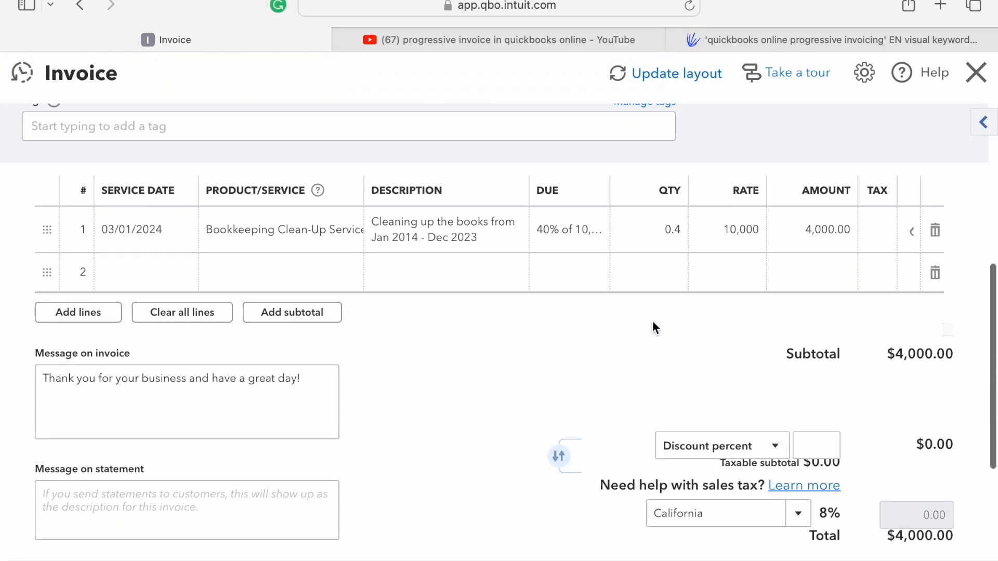
{"action": "scroll", "coordinate": [653, 322], "scroll_direction": "down", "scroll_amount": 5}
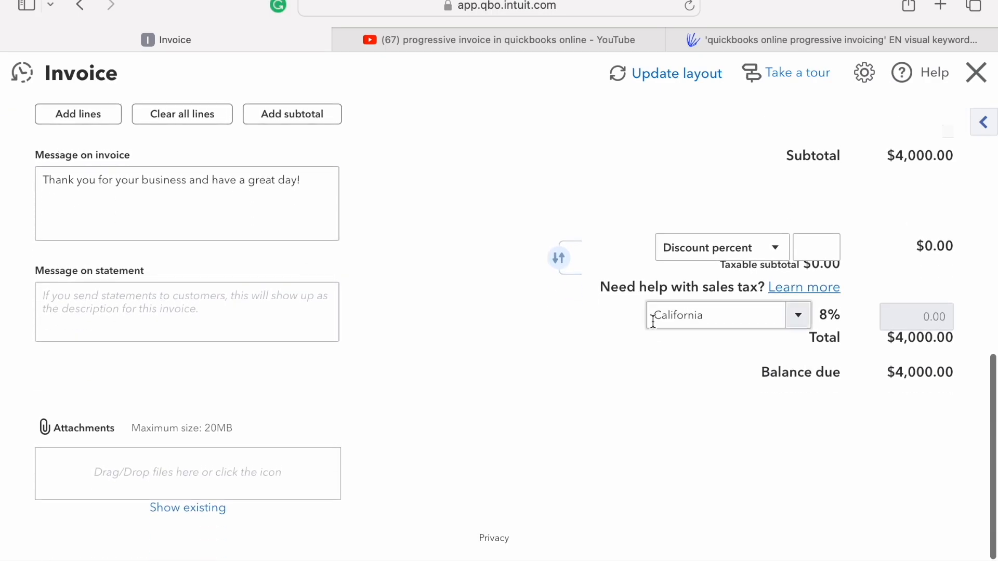
{"action": "scroll", "coordinate": [653, 322], "scroll_direction": "up", "scroll_amount": 2}
{"action": "scroll", "coordinate": [653, 322], "scroll_direction": "up", "scroll_amount": 6}
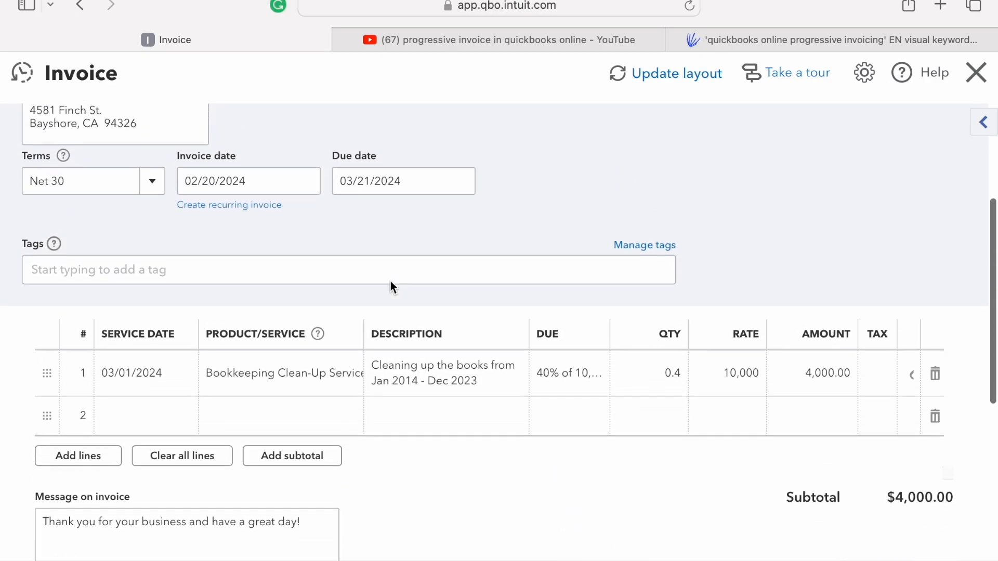
- Set the invoice date of the $4,000.00 invoice to 04/19/2024
{"action": "left_click", "coordinate": [305, 225]}
{"action": "left_click", "coordinate": [307, 277]}
{"action": "left_click", "coordinate": [307, 277]}
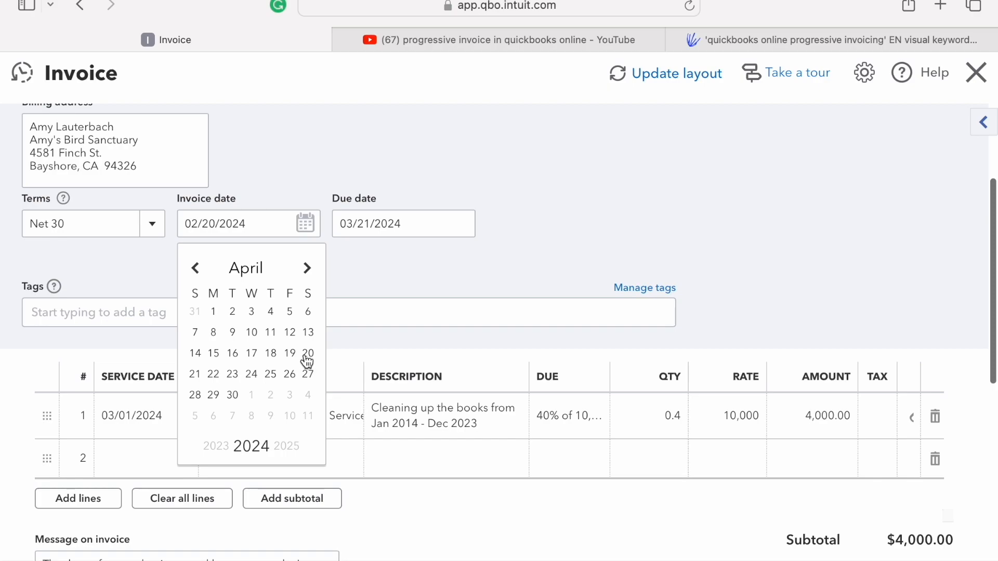
{"action": "left_click", "coordinate": [289, 353]}
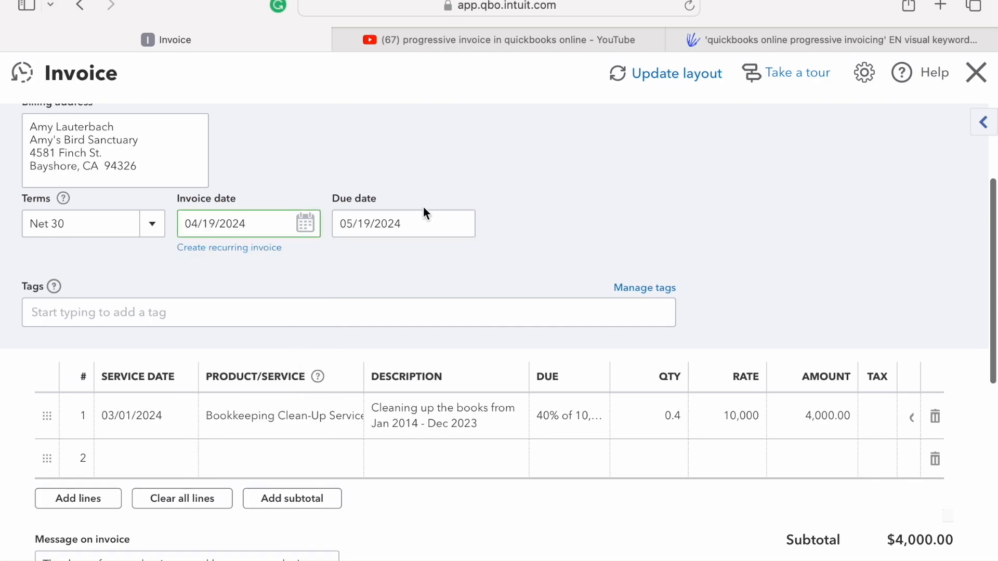
- Set the invoice's due date to 04/26/2024, and save and close the invoice
{"action": "left_click", "coordinate": [461, 223]}
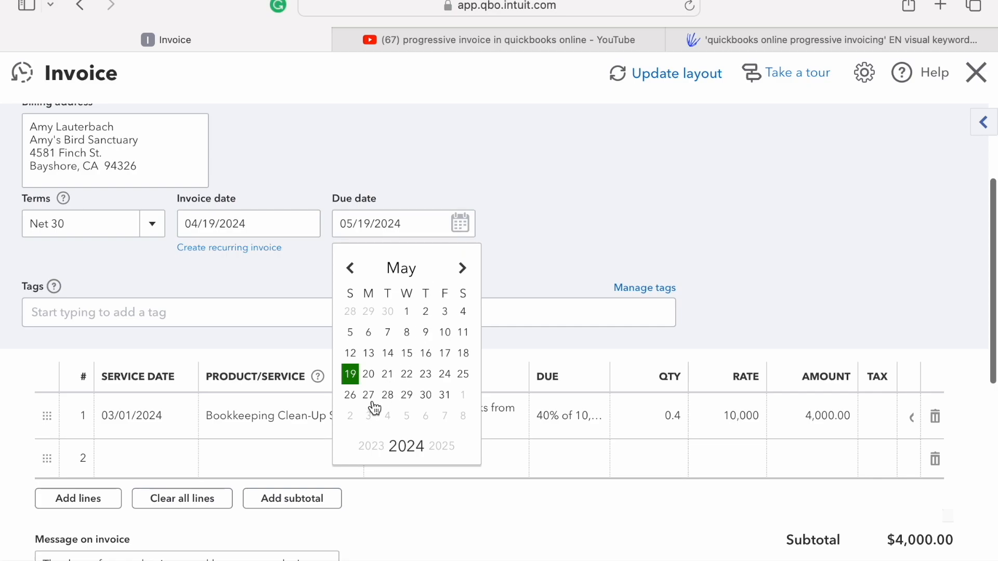
{"action": "left_click", "coordinate": [351, 269]}
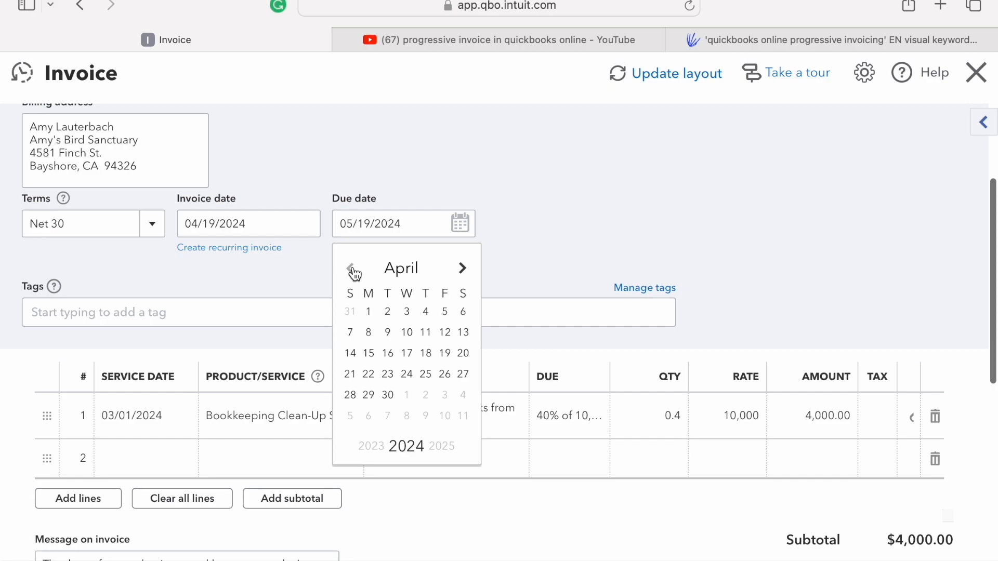
{"action": "left_click", "coordinate": [449, 376]}
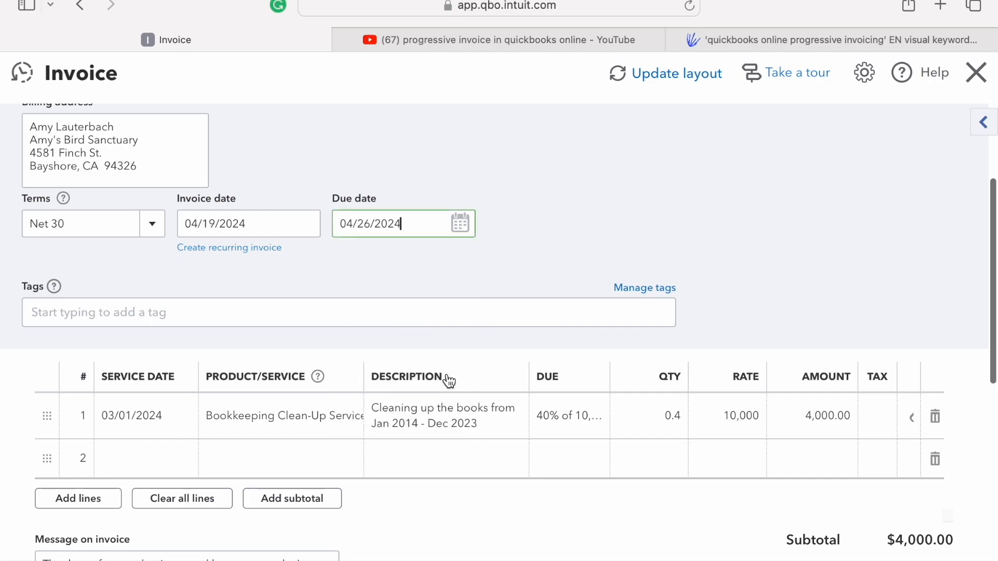
{"action": "left_click", "coordinate": [335, 304]}
{"action": "left_click", "coordinate": [383, 286]}
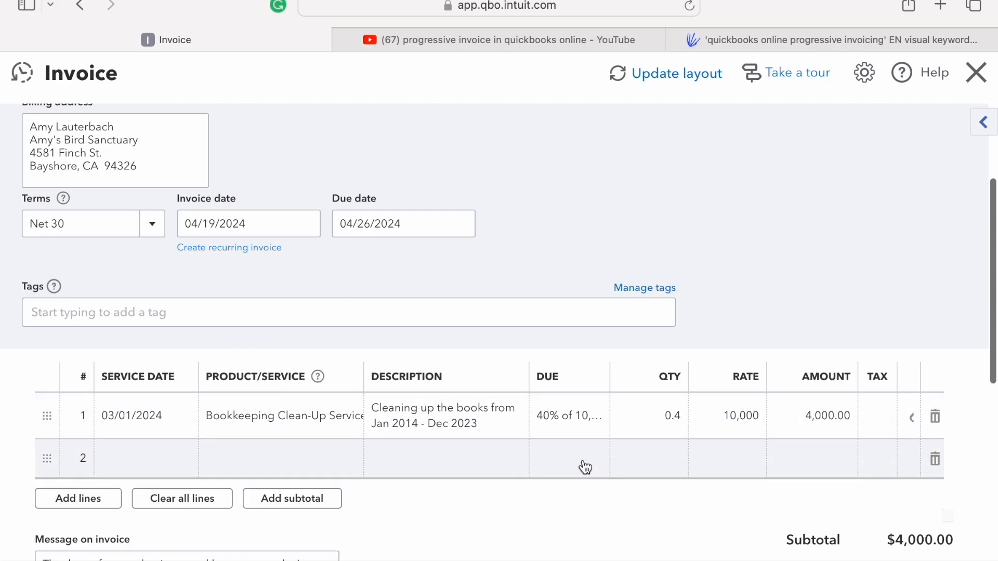
{"action": "scroll", "coordinate": [717, 429], "scroll_direction": "down", "scroll_amount": 2}
{"action": "scroll", "coordinate": [719, 427], "scroll_direction": "down", "scroll_amount": 5}
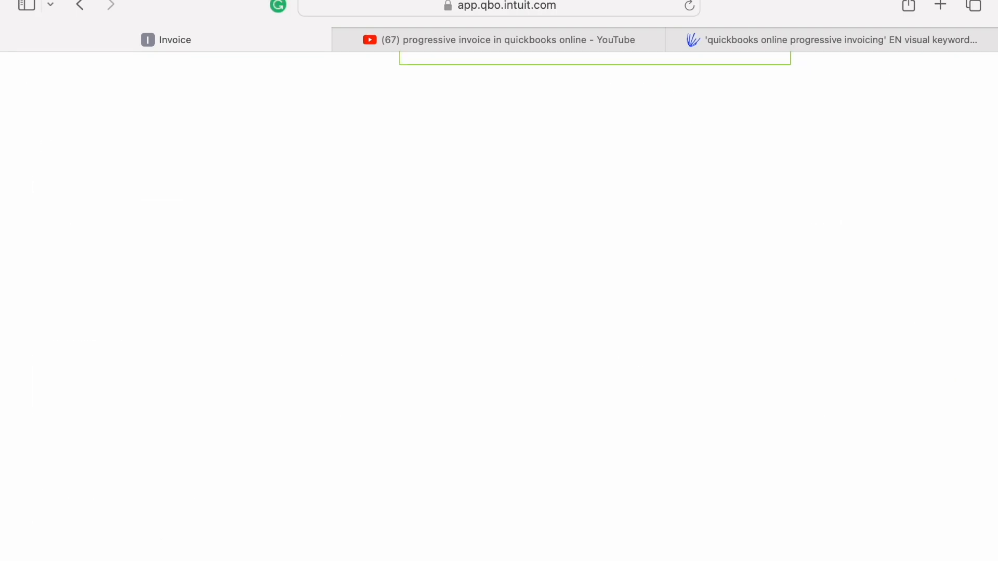
- Start receiving payment for the open $4,000.00 invoice and set the payment method to MasterCard
{"action": "scroll", "coordinate": [784, 389], "scroll_direction": "down", "scroll_amount": 3}
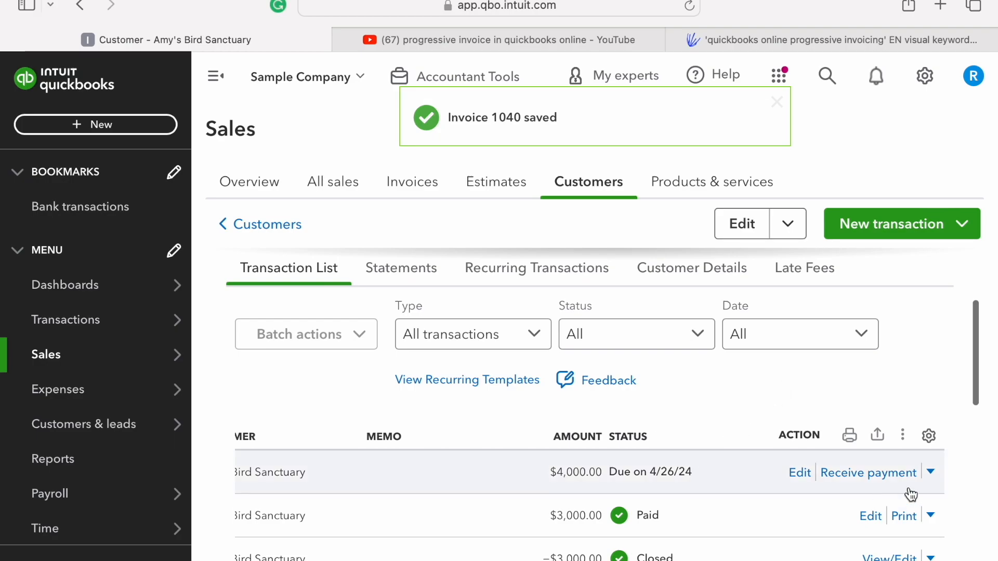
{"action": "left_click", "coordinate": [892, 479]}
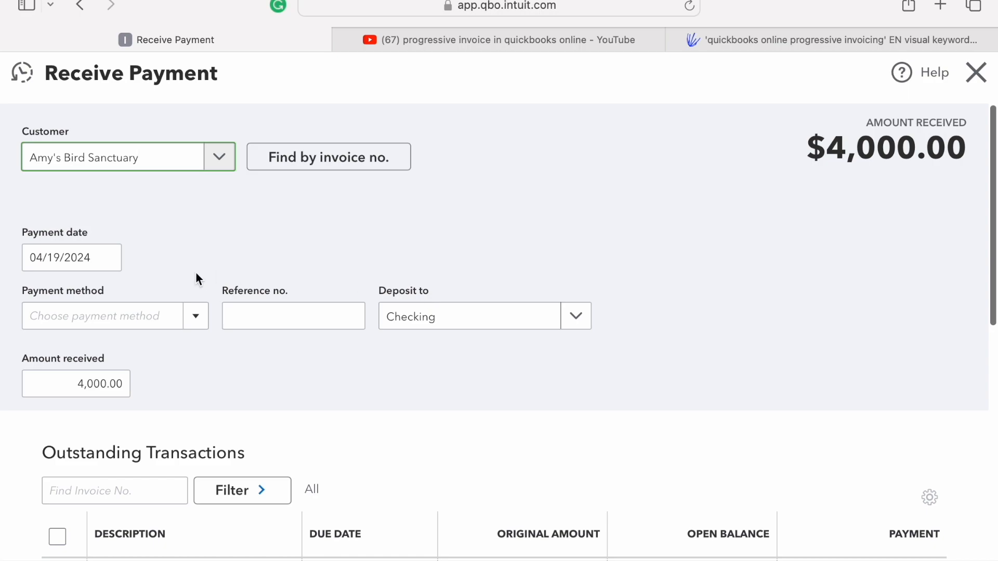
{"action": "left_click", "coordinate": [136, 312]}
{"action": "type", "text": "MasterCard"}
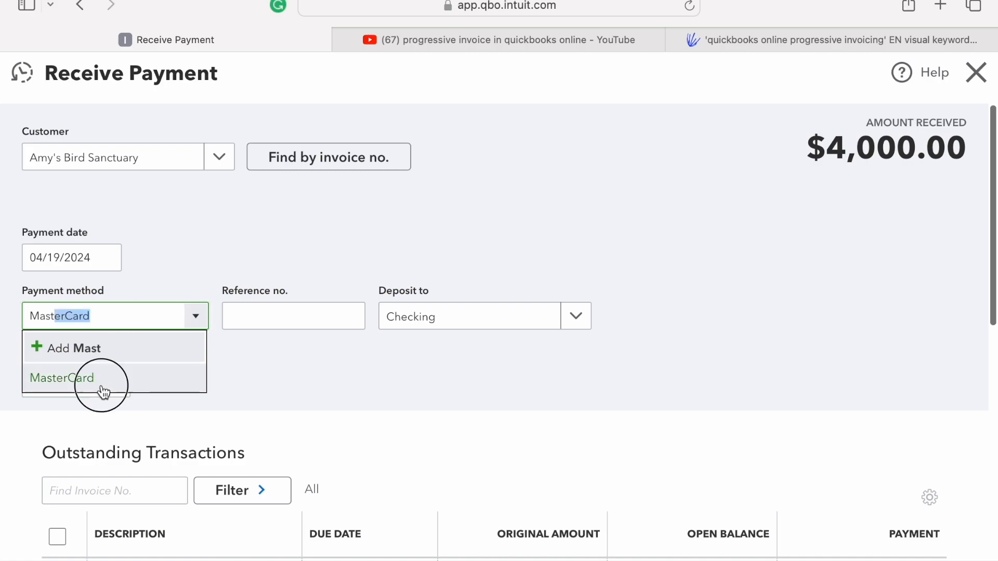
{"action": "left_click", "coordinate": [101, 382]}
- Check which outstanding invoice the 4,000.00 payment is applied to, and save and close the payment
{"action": "scroll", "coordinate": [278, 366], "scroll_direction": "down", "scroll_amount": 5}
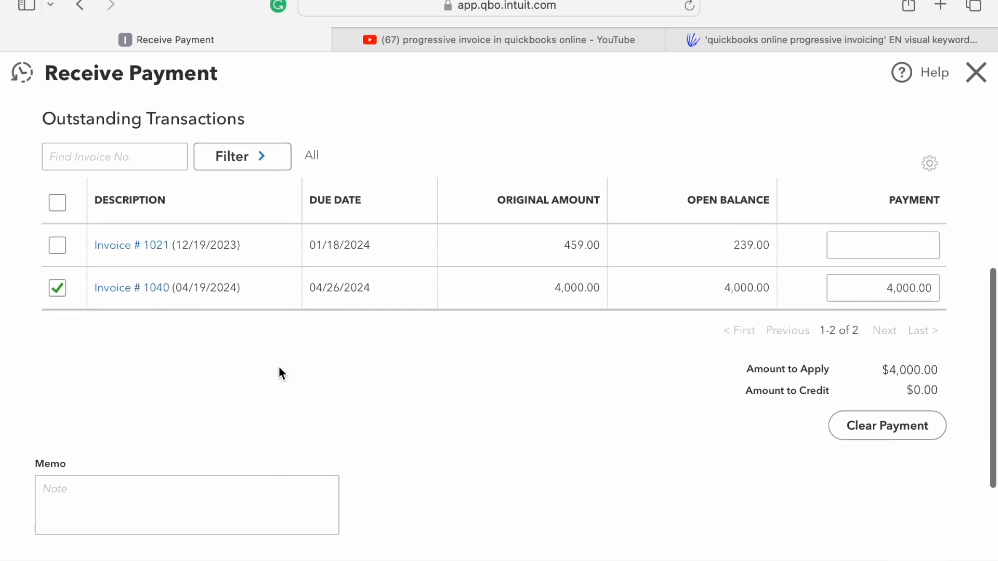
{"action": "scroll", "coordinate": [279, 366], "scroll_direction": "up", "scroll_amount": 5}
{"action": "scroll", "coordinate": [278, 374], "scroll_direction": "down", "scroll_amount": 5}
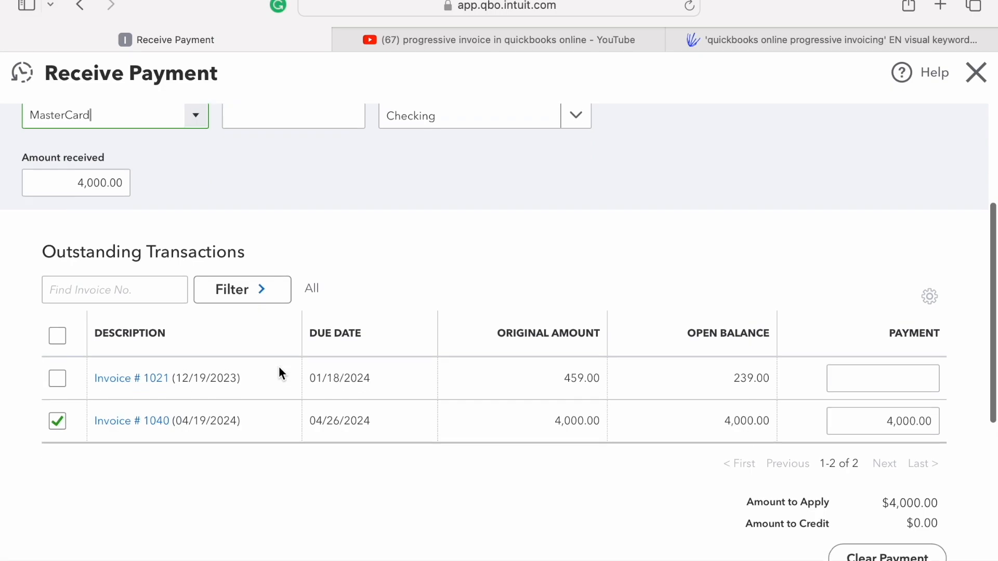
{"action": "scroll", "coordinate": [279, 367], "scroll_direction": "down", "scroll_amount": 2}
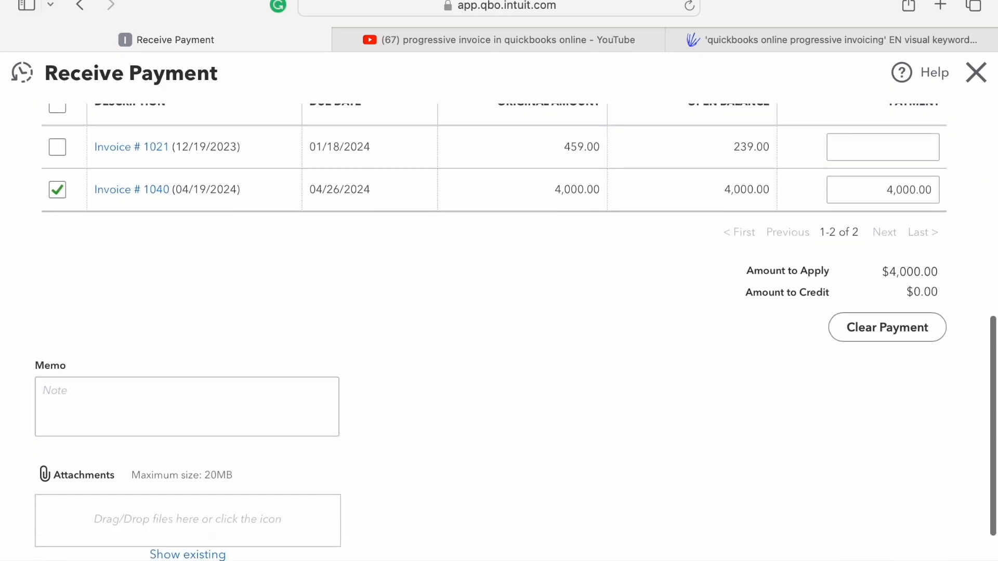
{"action": "mouse_move", "coordinate": [624, 560]}
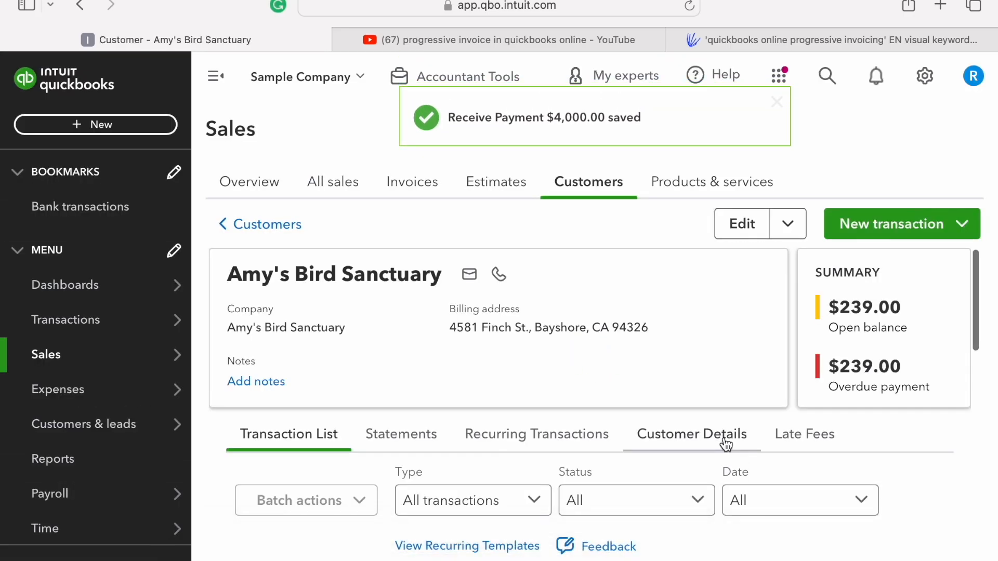
- Find the customer's $10,000.00 estimate among the transactions and review its activity and the invoices created from it
{"action": "scroll", "coordinate": [726, 444], "scroll_direction": "down", "scroll_amount": 5}
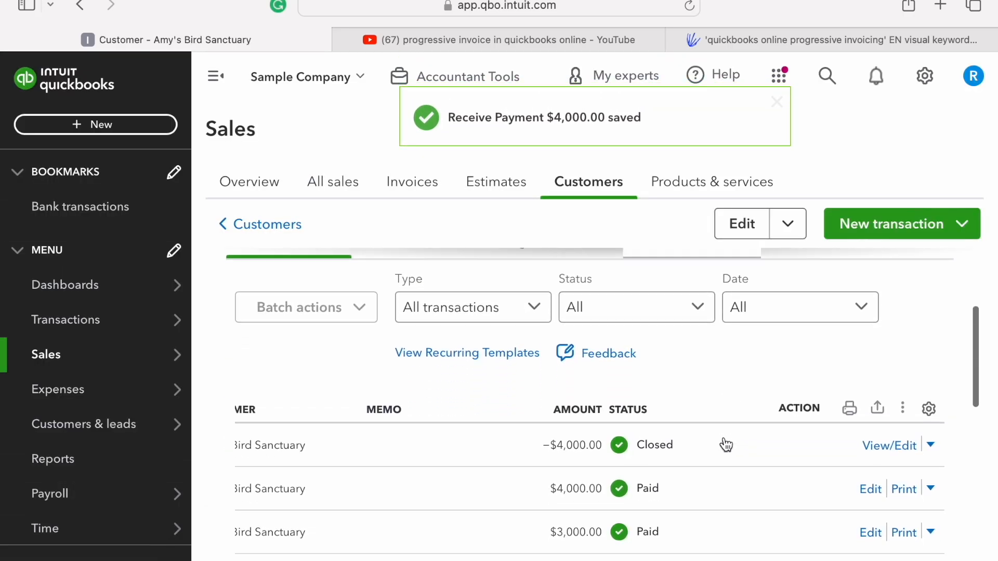
{"action": "scroll", "coordinate": [723, 444], "scroll_direction": "down", "scroll_amount": 3}
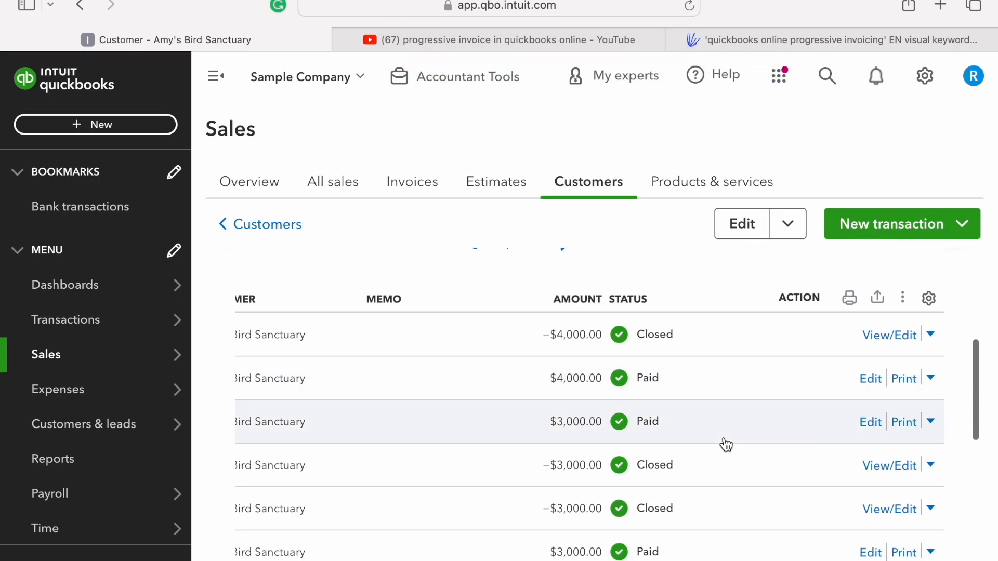
{"action": "left_click", "coordinate": [676, 509]}
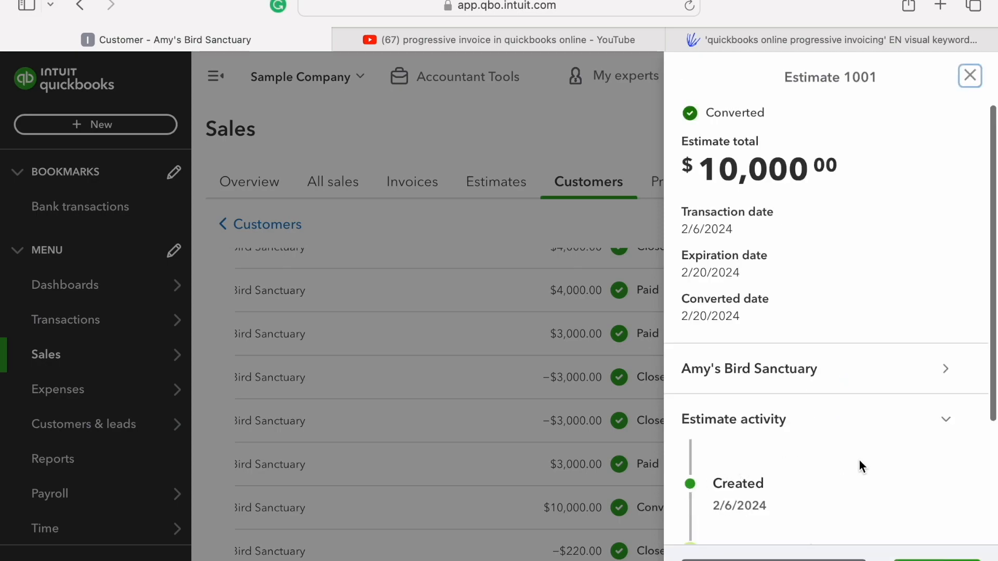
{"action": "scroll", "coordinate": [860, 466], "scroll_direction": "down", "scroll_amount": 4}
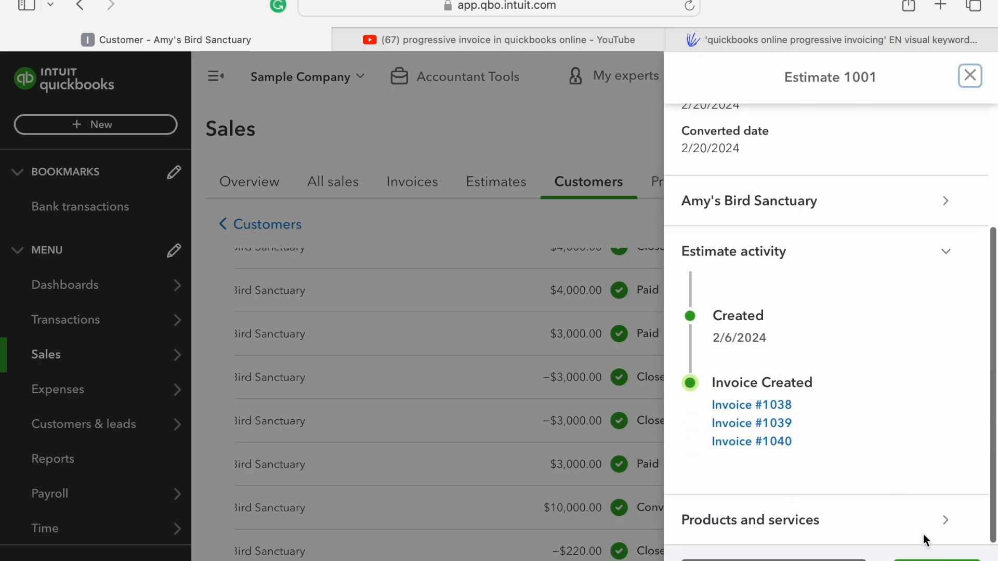
- Open the full $10,000.00 estimate, examine its invoiced and remaining amounts, and save and close it to return to the customer's transactions
{"action": "left_click", "coordinate": [898, 558]}
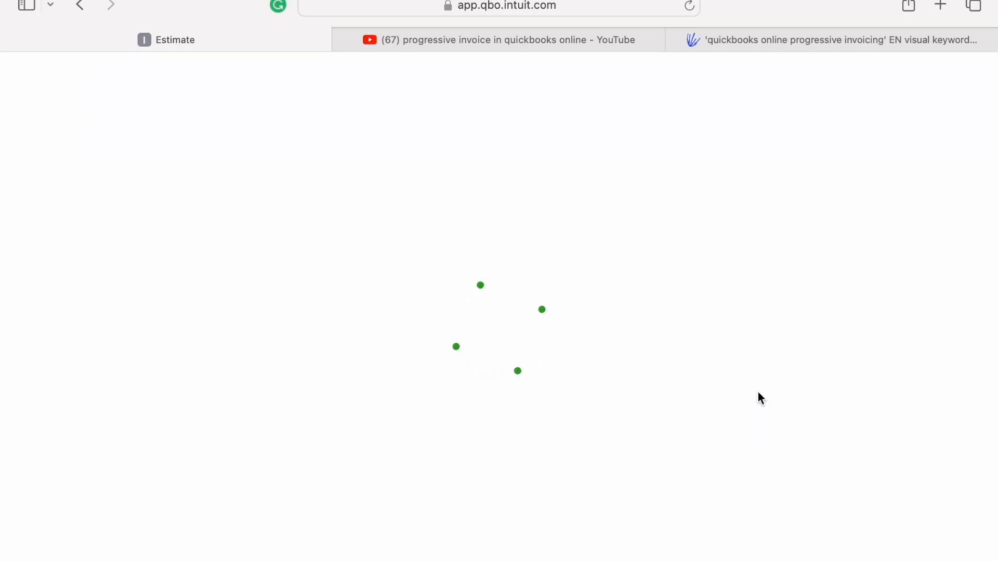
{"action": "scroll", "coordinate": [758, 393], "scroll_direction": "down", "scroll_amount": 6}
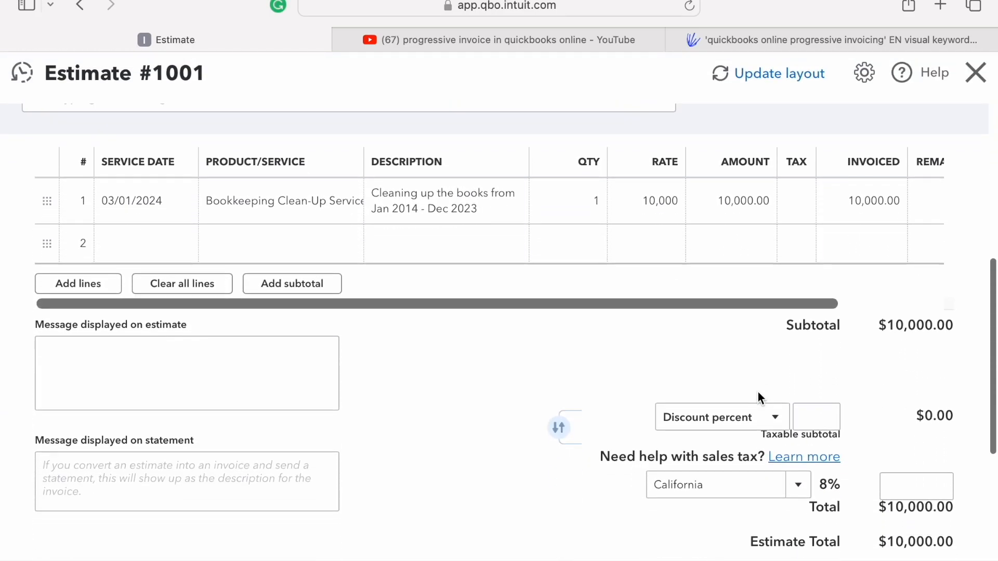
{"action": "scroll", "coordinate": [758, 392], "scroll_direction": "down", "scroll_amount": 4}
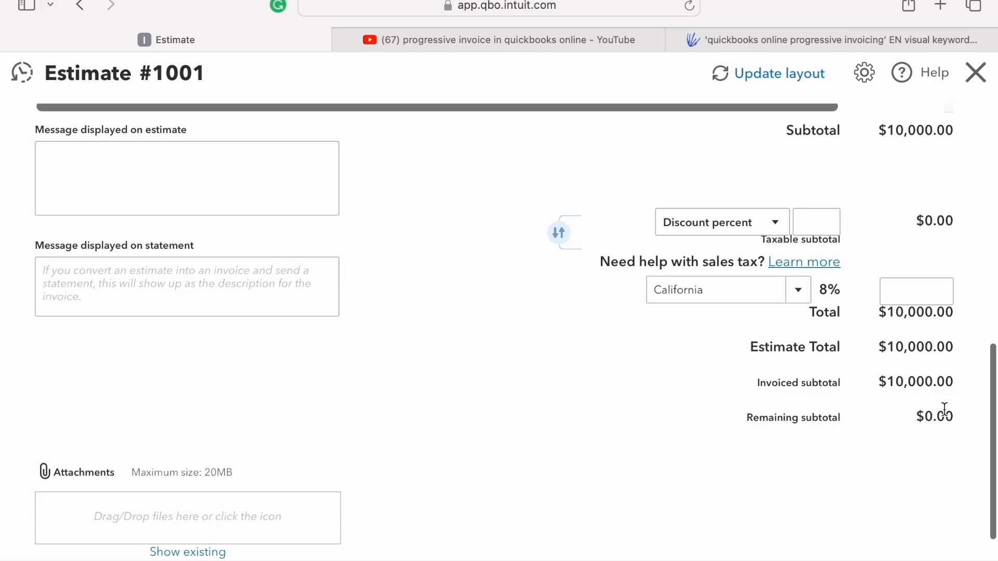
{"action": "scroll", "coordinate": [945, 410], "scroll_direction": "up", "scroll_amount": 6}
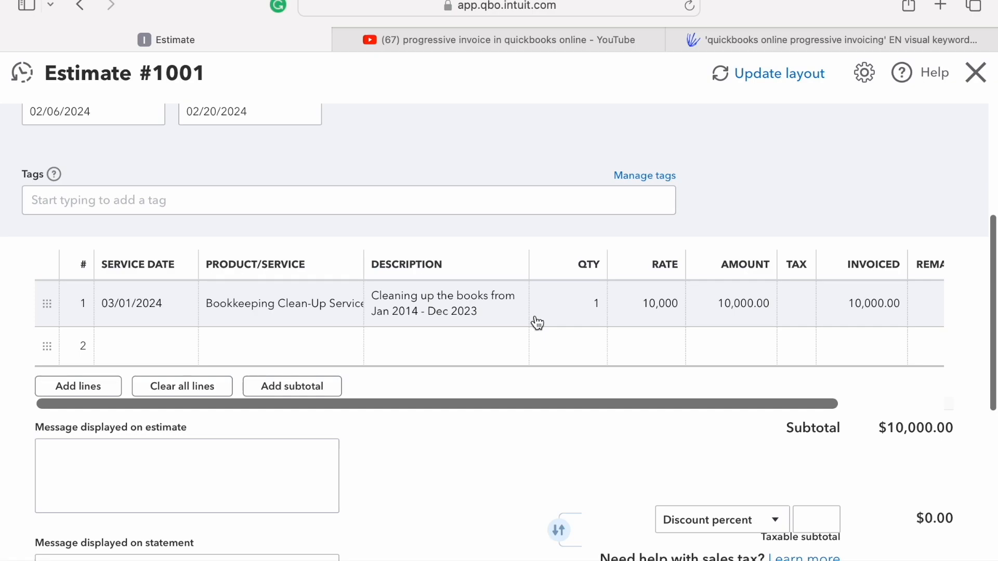
{"action": "scroll", "coordinate": [612, 416], "scroll_direction": "down", "scroll_amount": 2}
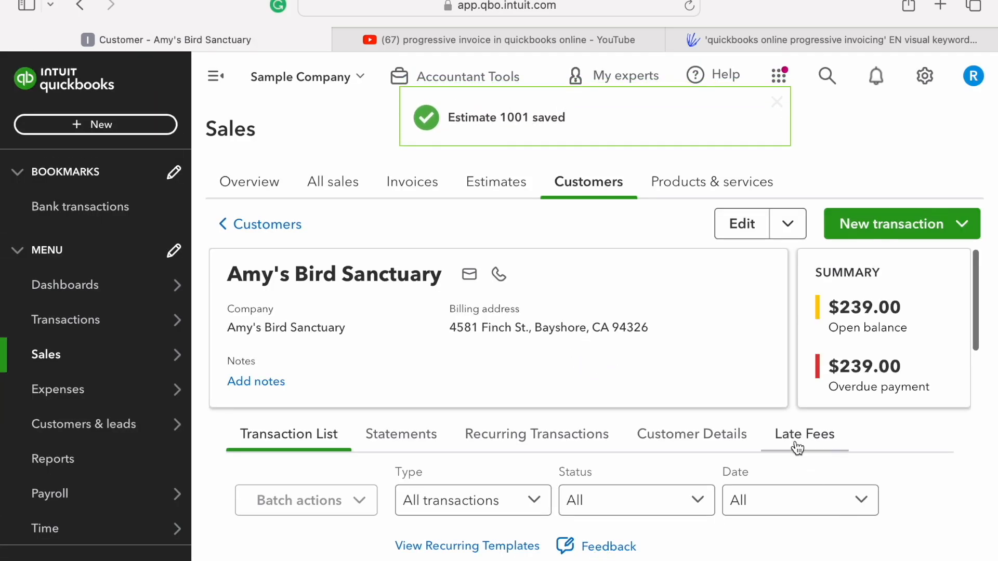
{"action": "scroll", "coordinate": [653, 350], "scroll_direction": "down", "scroll_amount": 5}
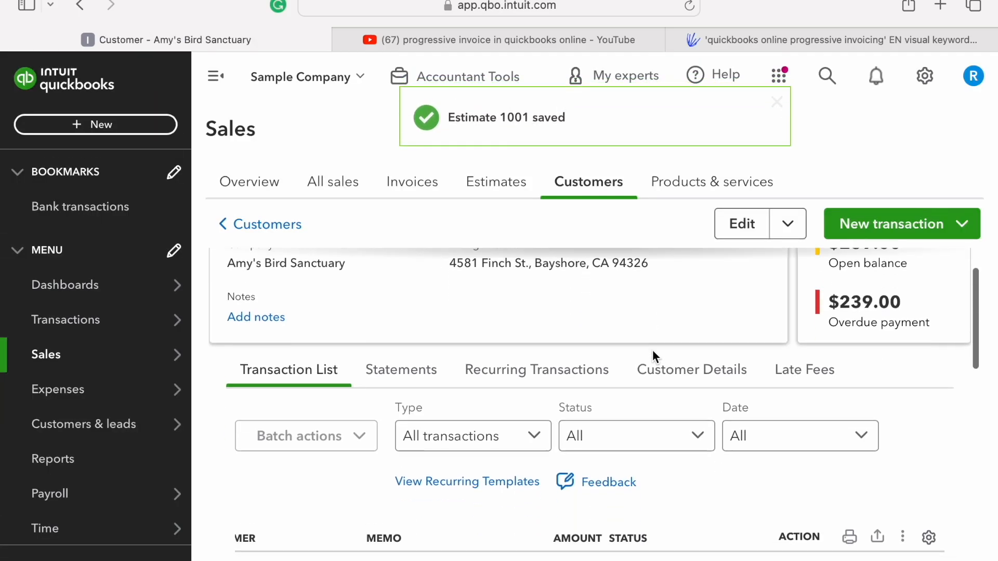